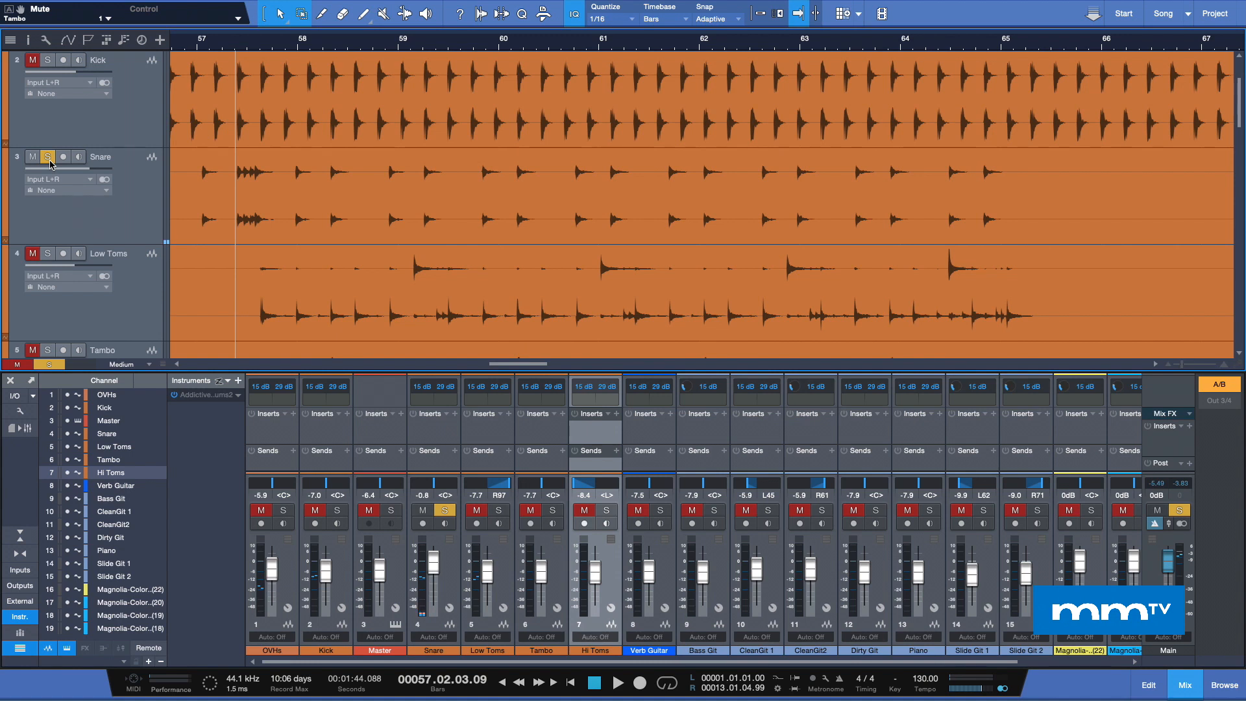
Play back the soloed Snare track briefly, stop playback, and take the track out of solo
key(space)
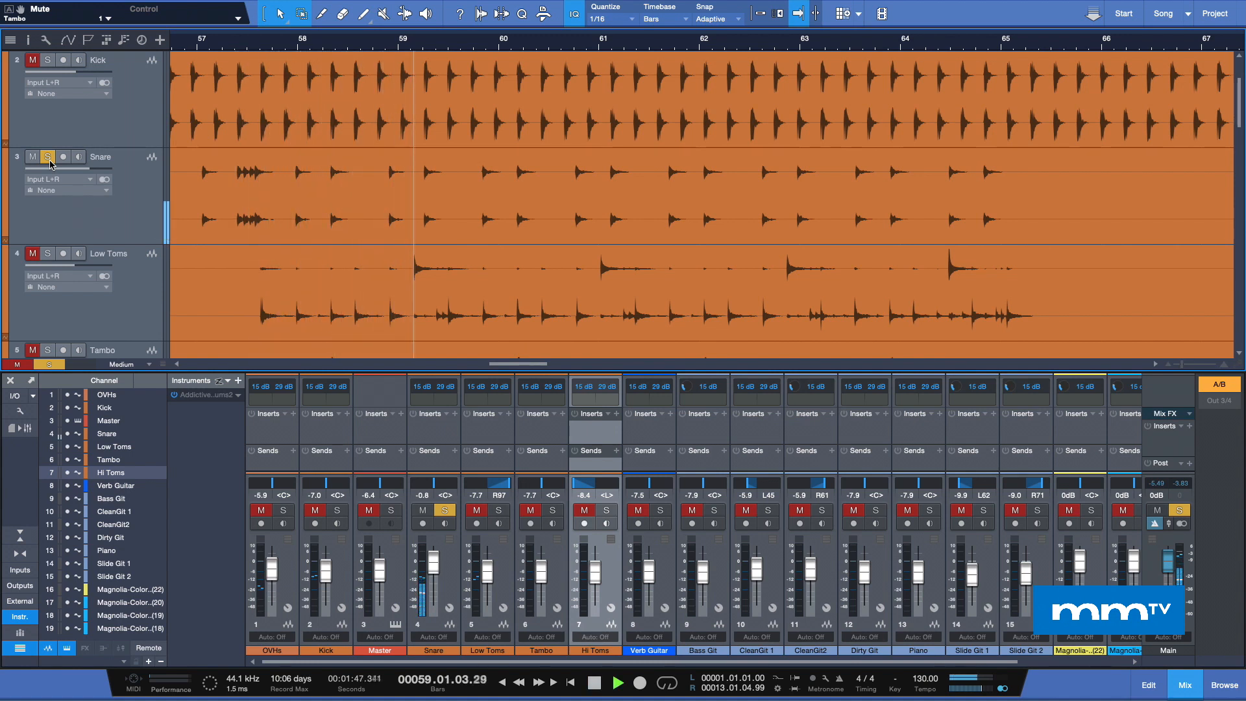
key(space)
click(48, 159)
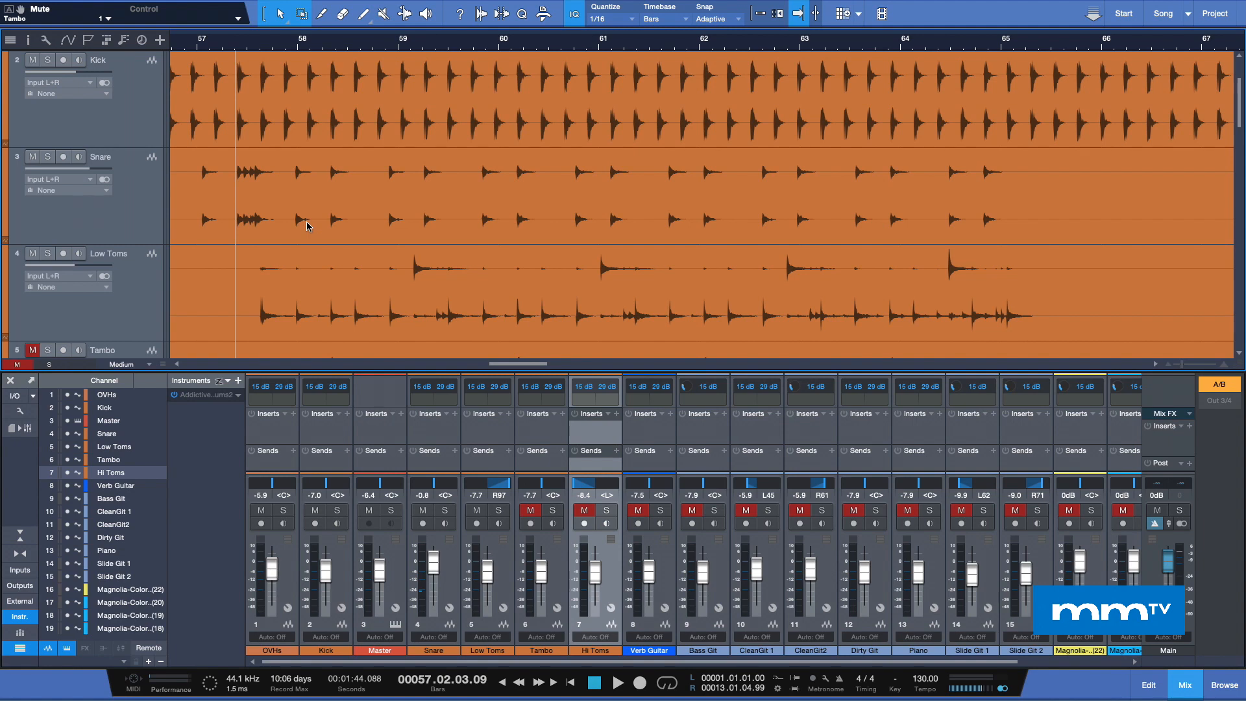
Open the audio event on the Snare track for editing with Melodyne
click(308, 226)
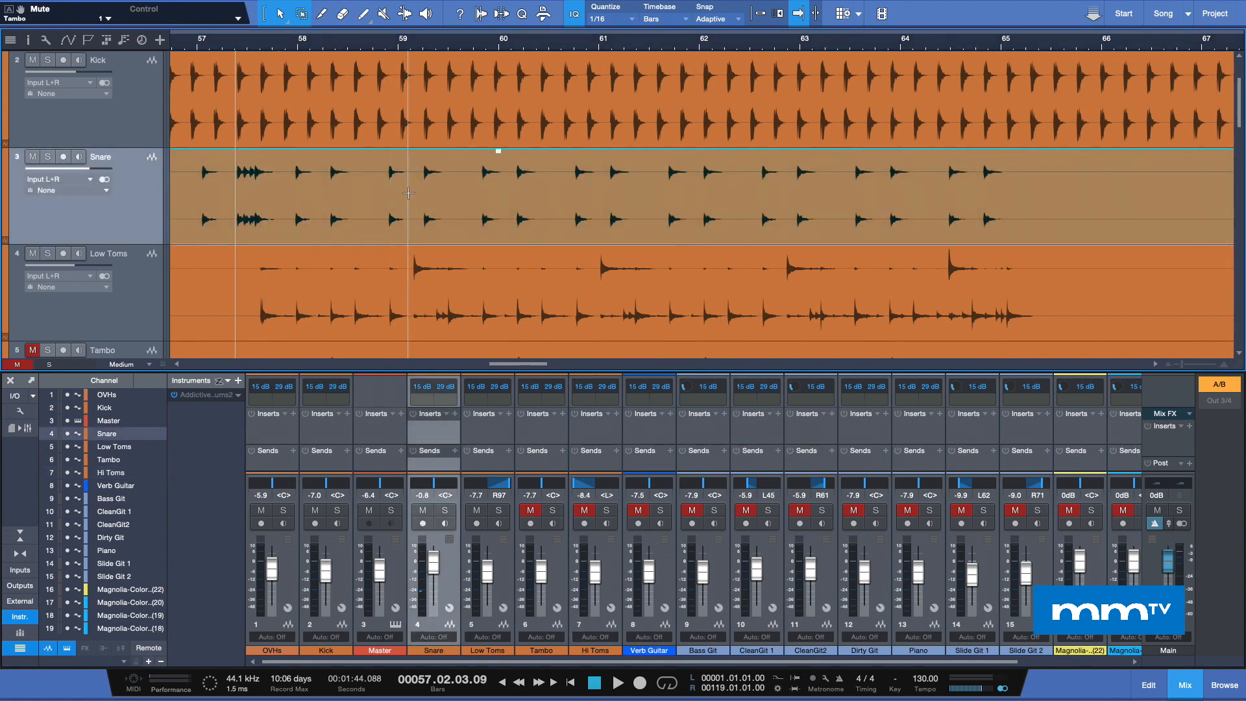
right_click(428, 210)
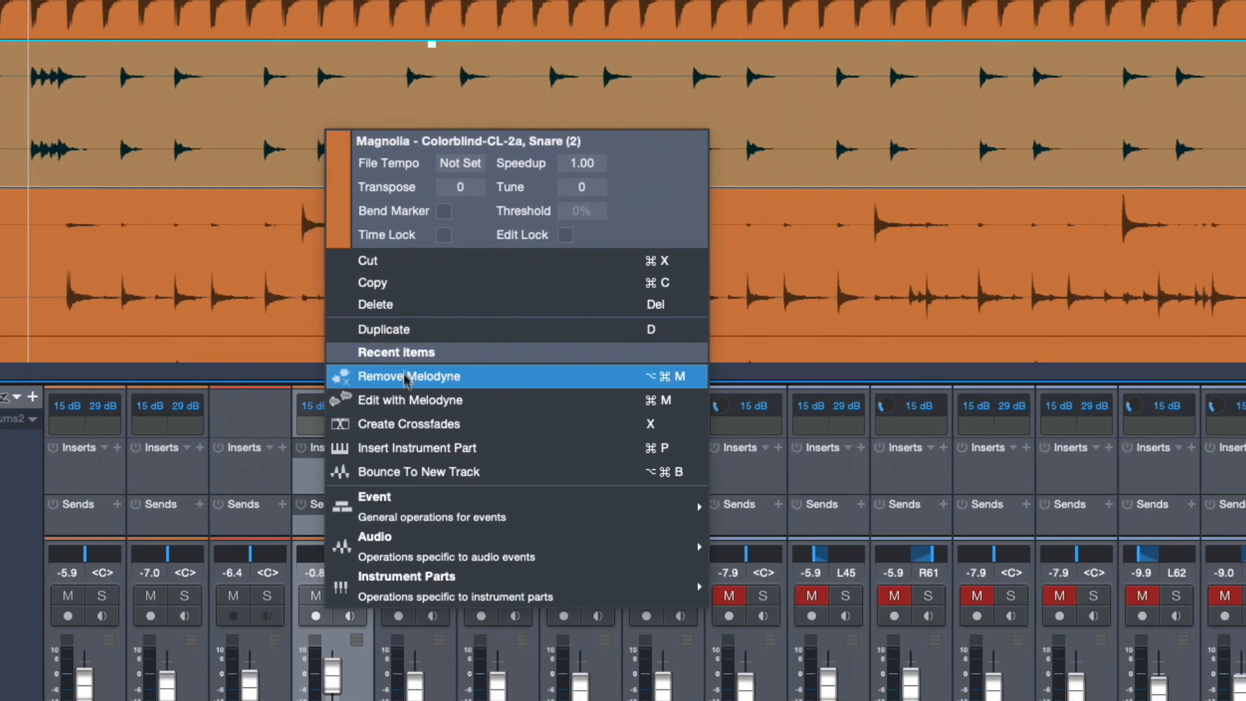
click(408, 400)
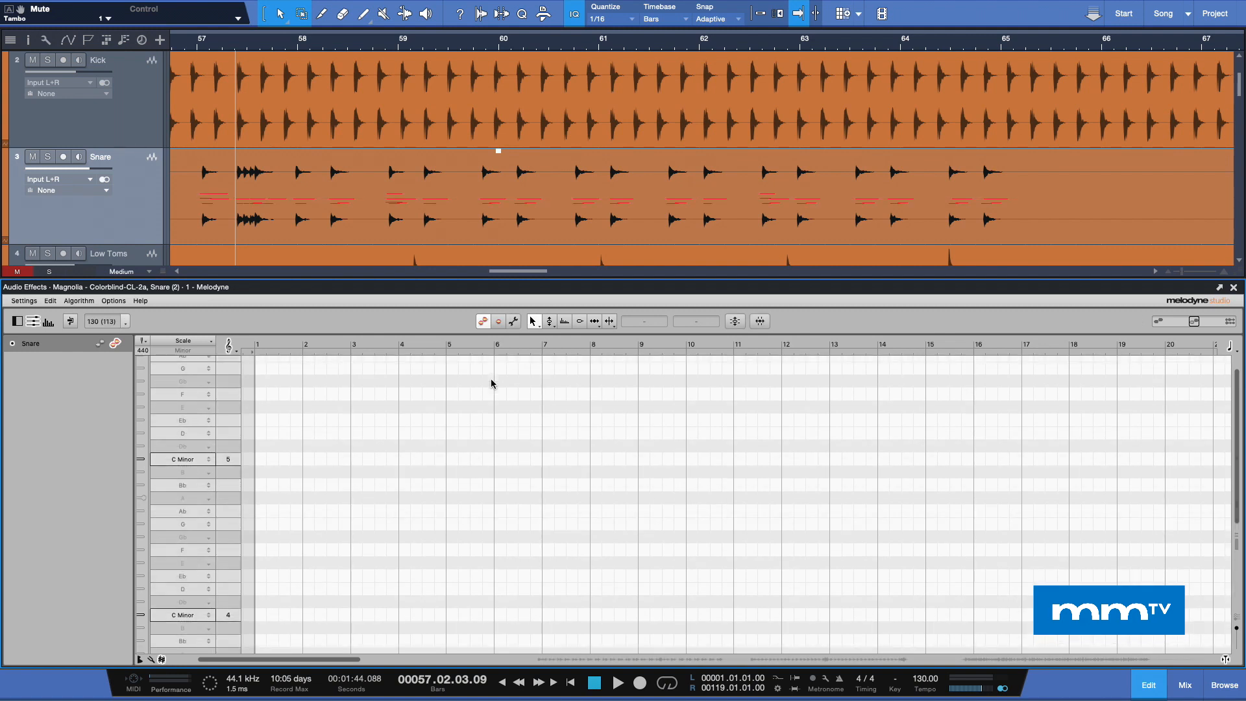
Change the snare's Melodyne detection algorithm to Percussive, redetect the audio, and close the Melodyne editor
drag(1239, 463, 1235, 556)
drag(332, 662, 657, 663)
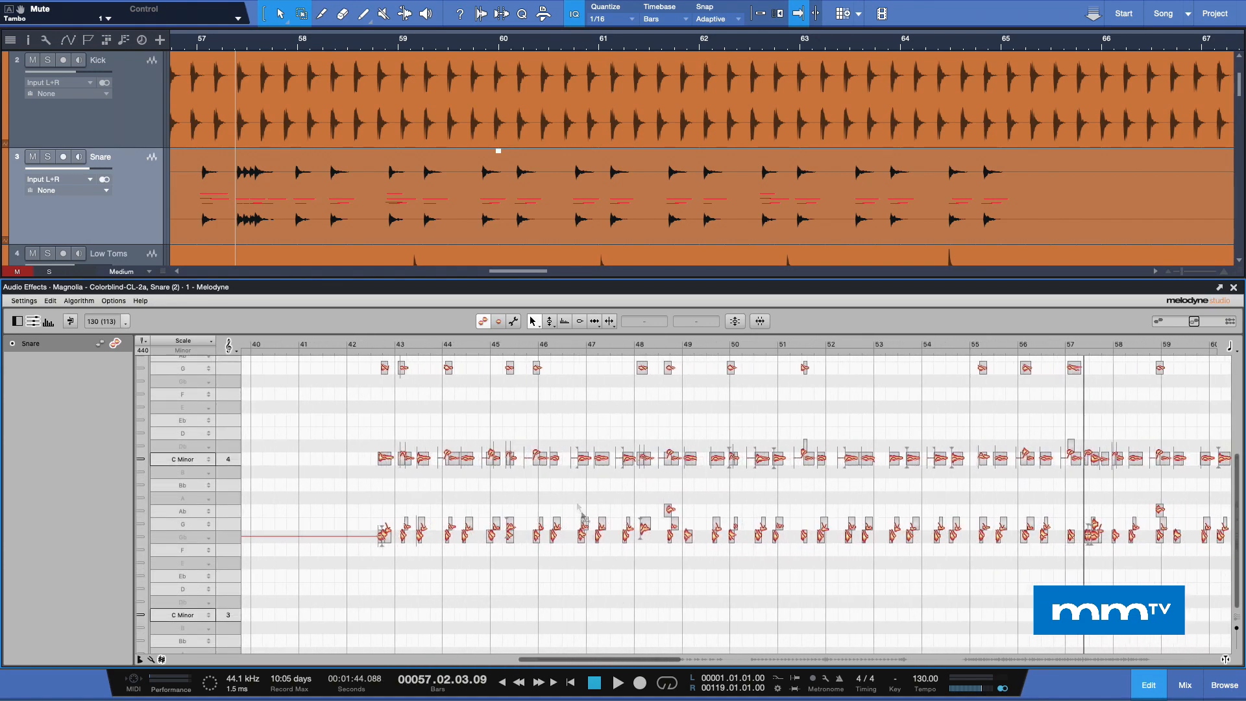
scroll(534, 446, up, 3)
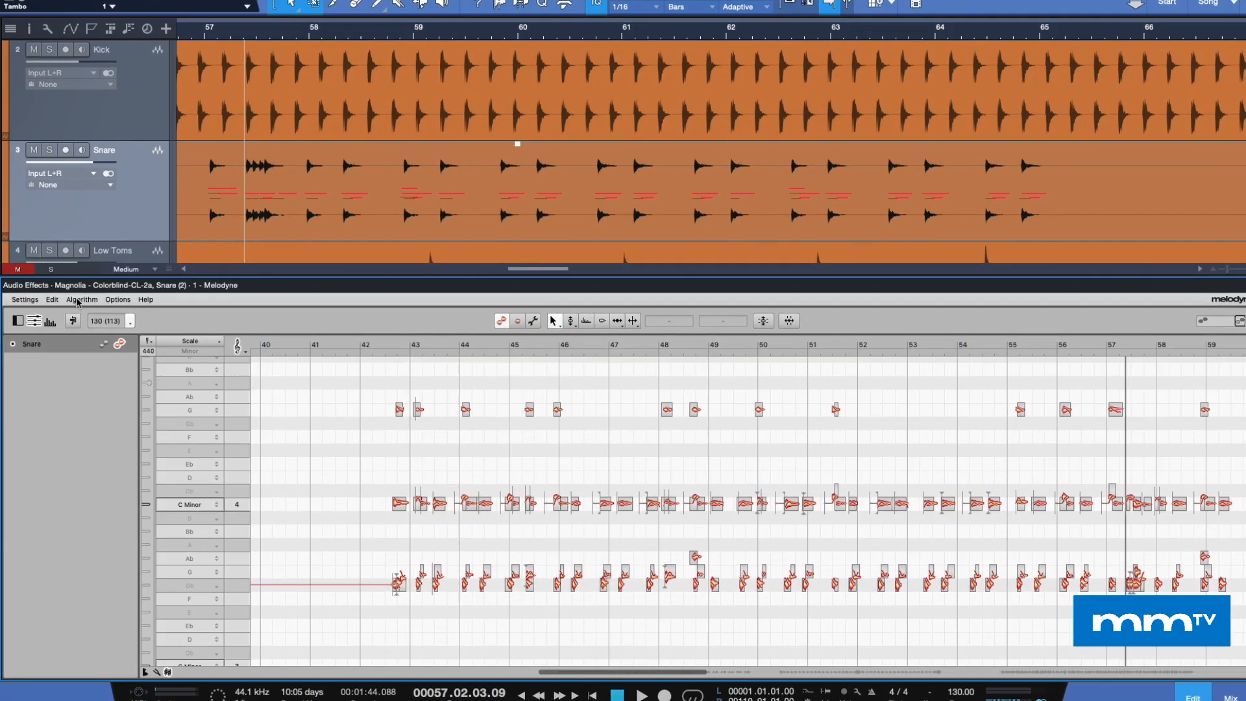
click(78, 299)
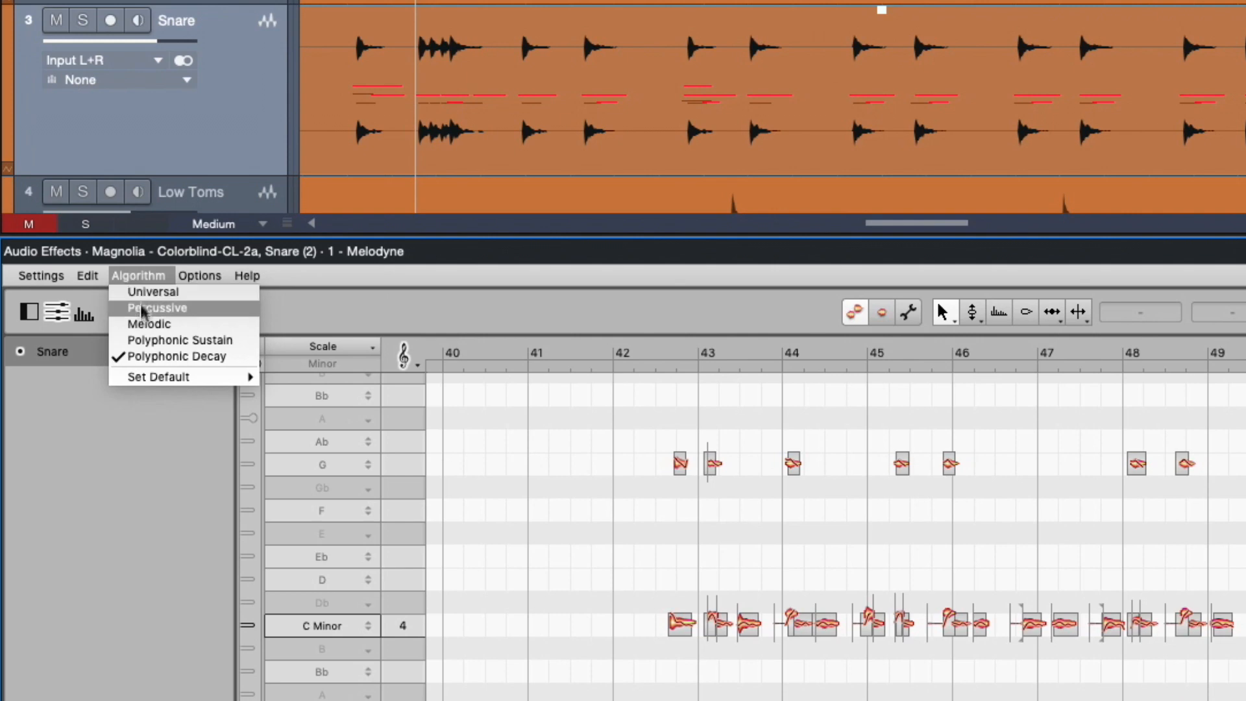
click(181, 309)
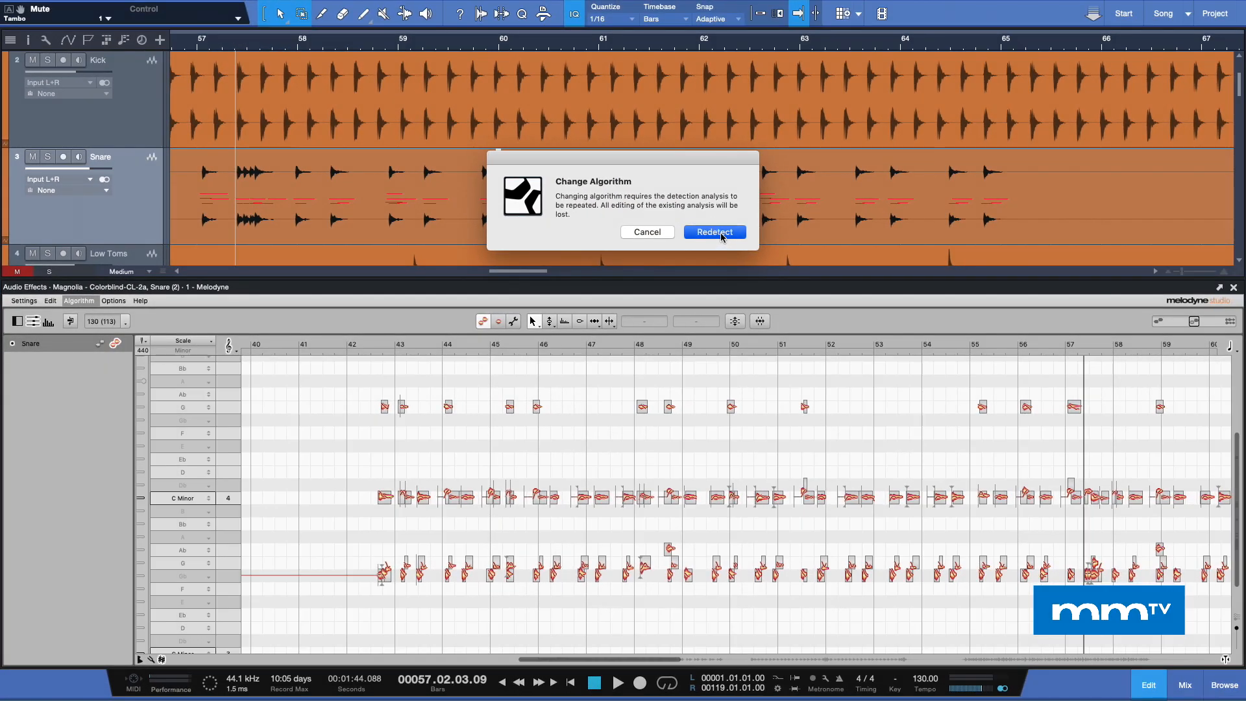
click(825, 217)
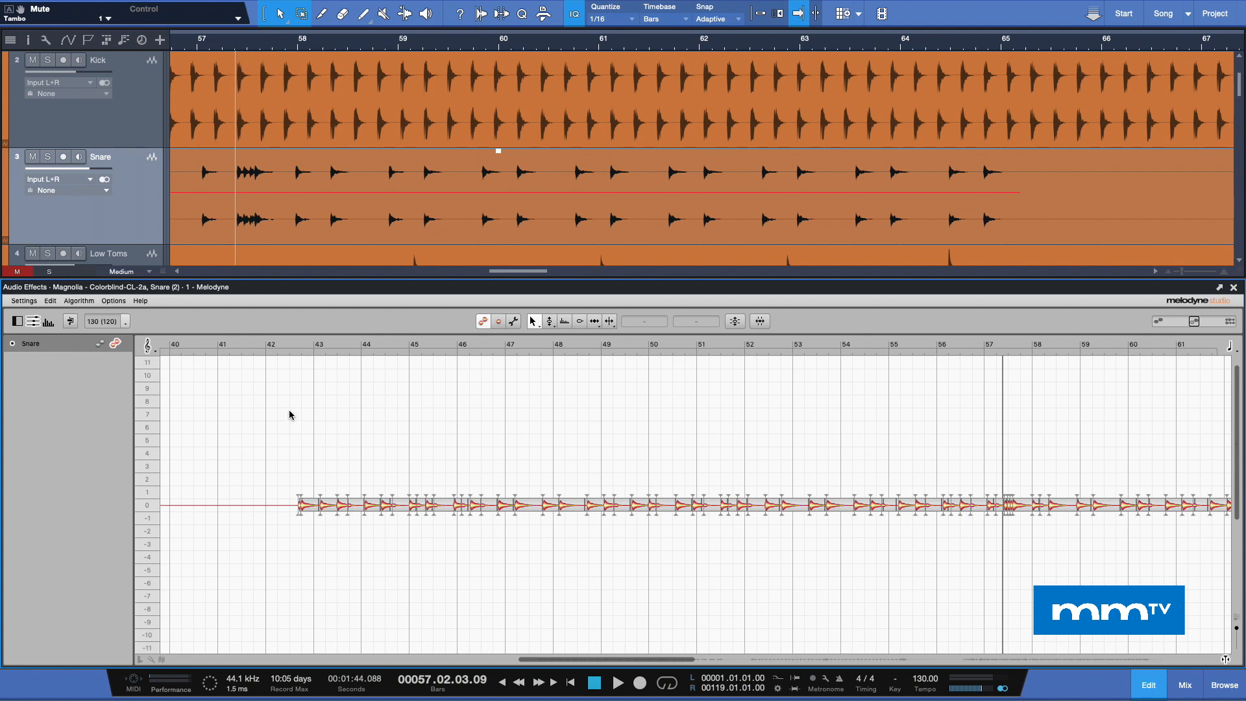
click(289, 410)
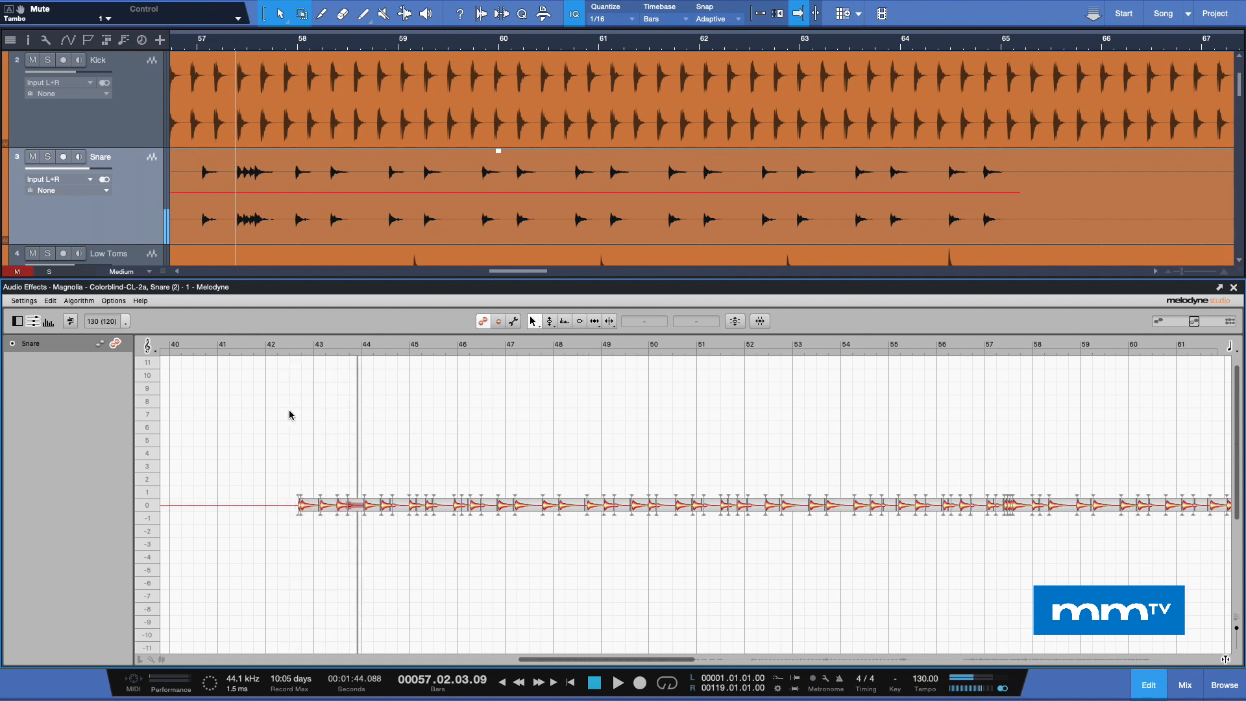
click(1234, 286)
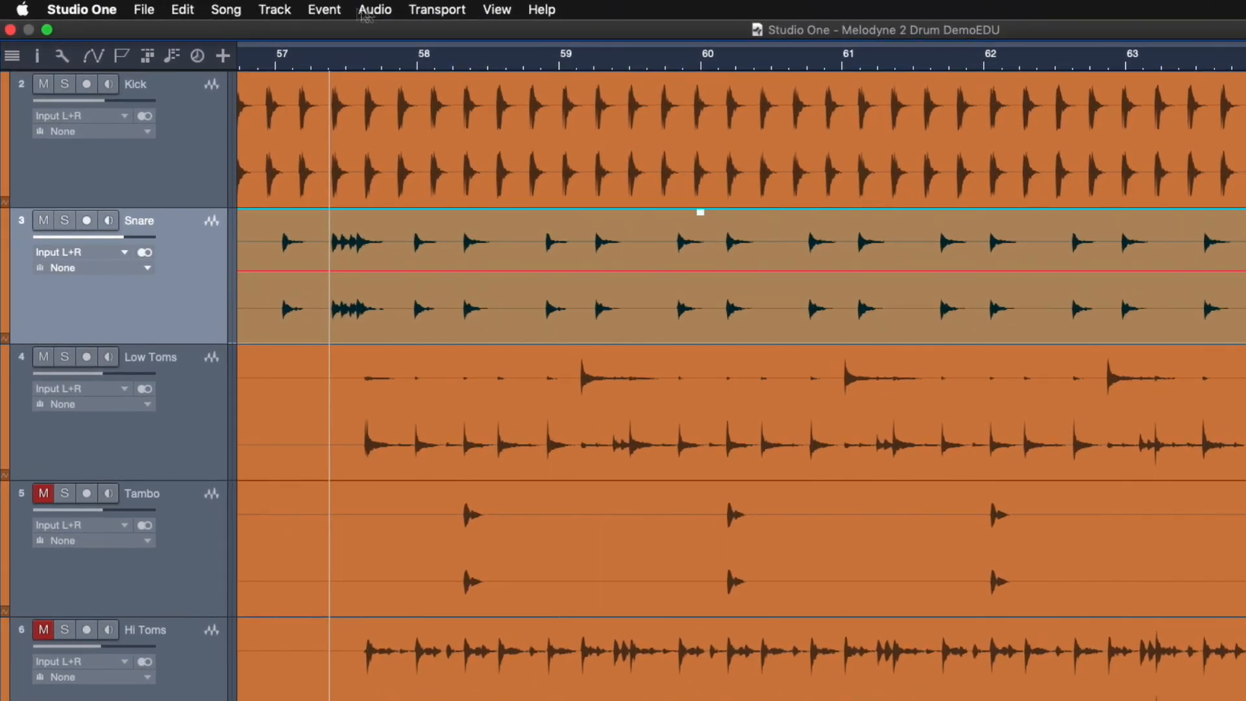
Add an instrument track named ReDrum below Snare and convert the Melodyne-analysed snare event to notes on it
click(274, 9)
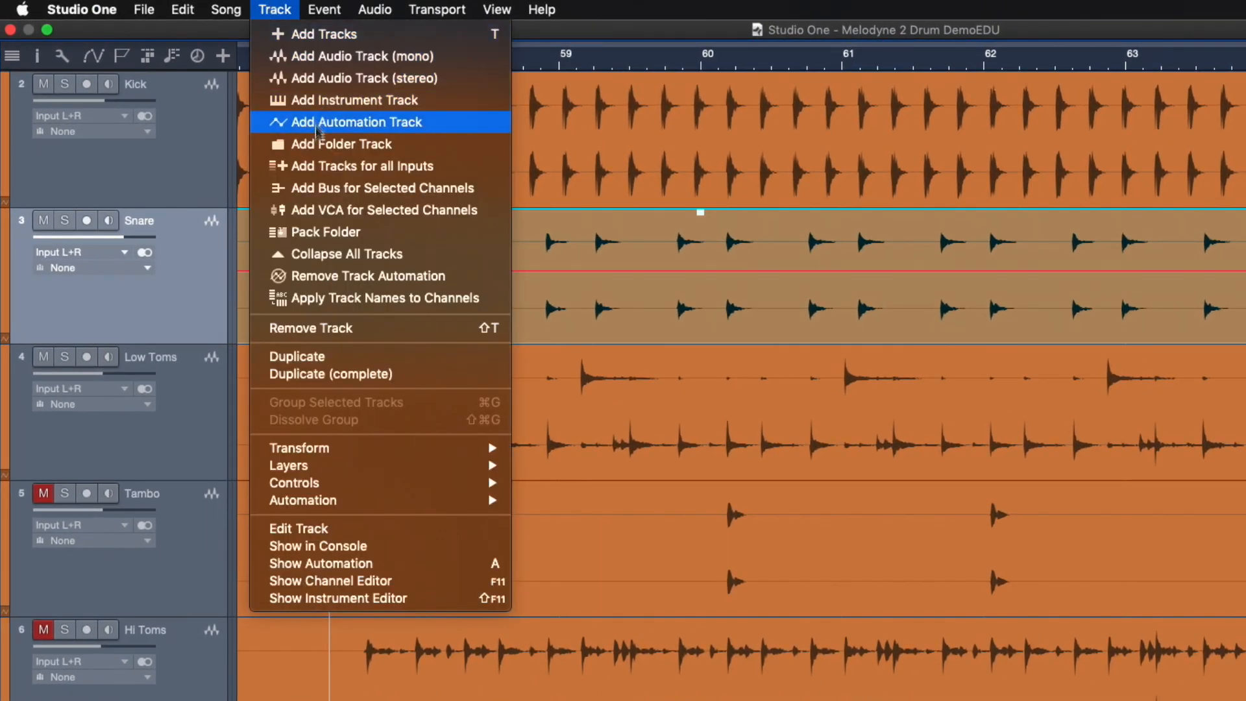
click(335, 101)
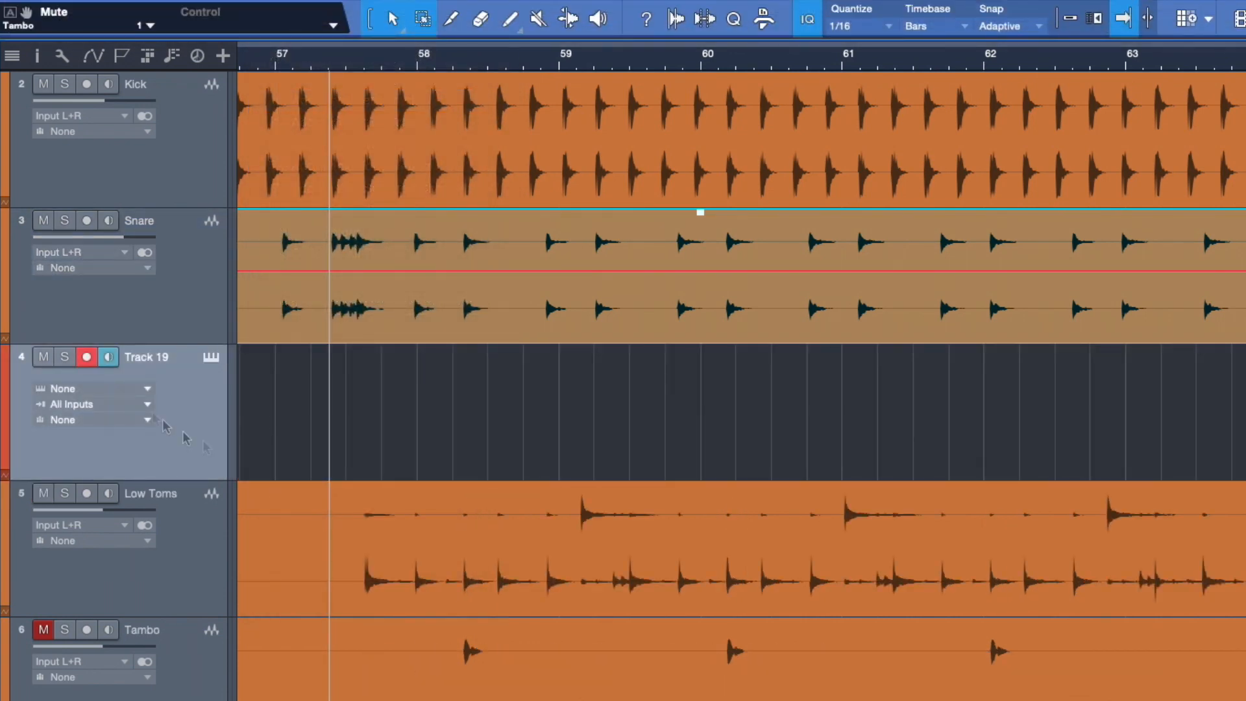
double_click(142, 358)
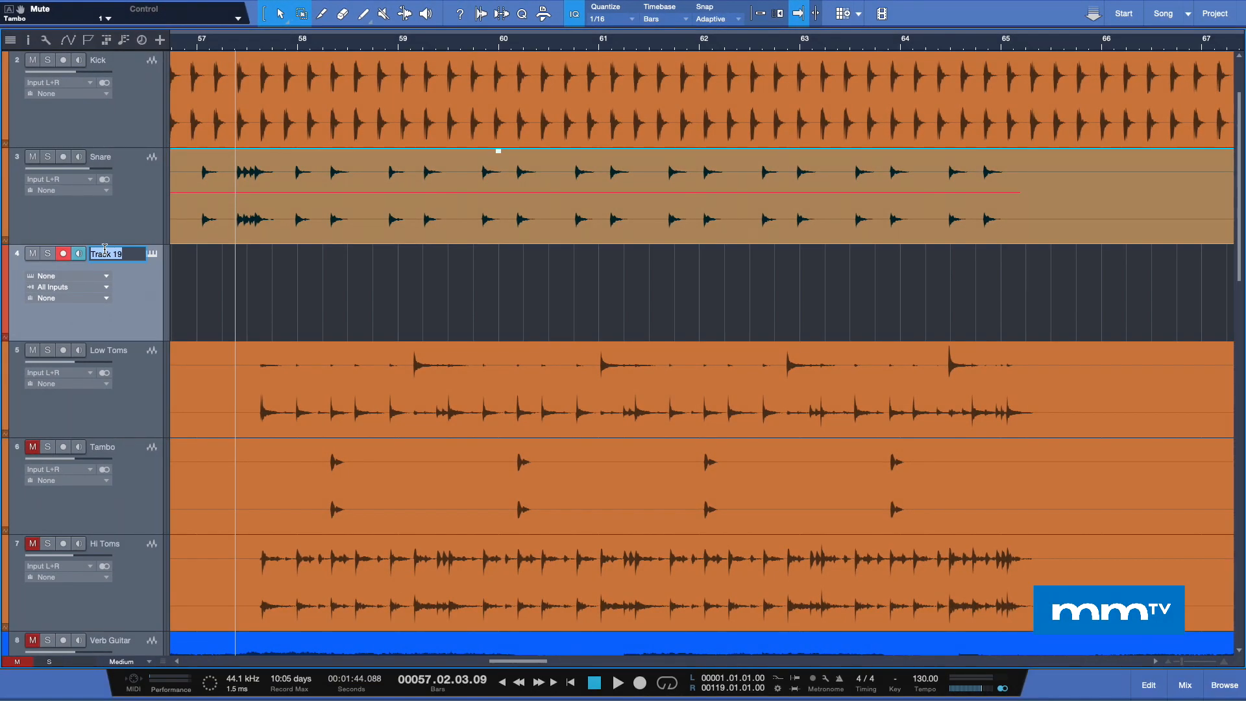
text(ReDrum)
key(Return)
drag(302, 208, 301, 270)
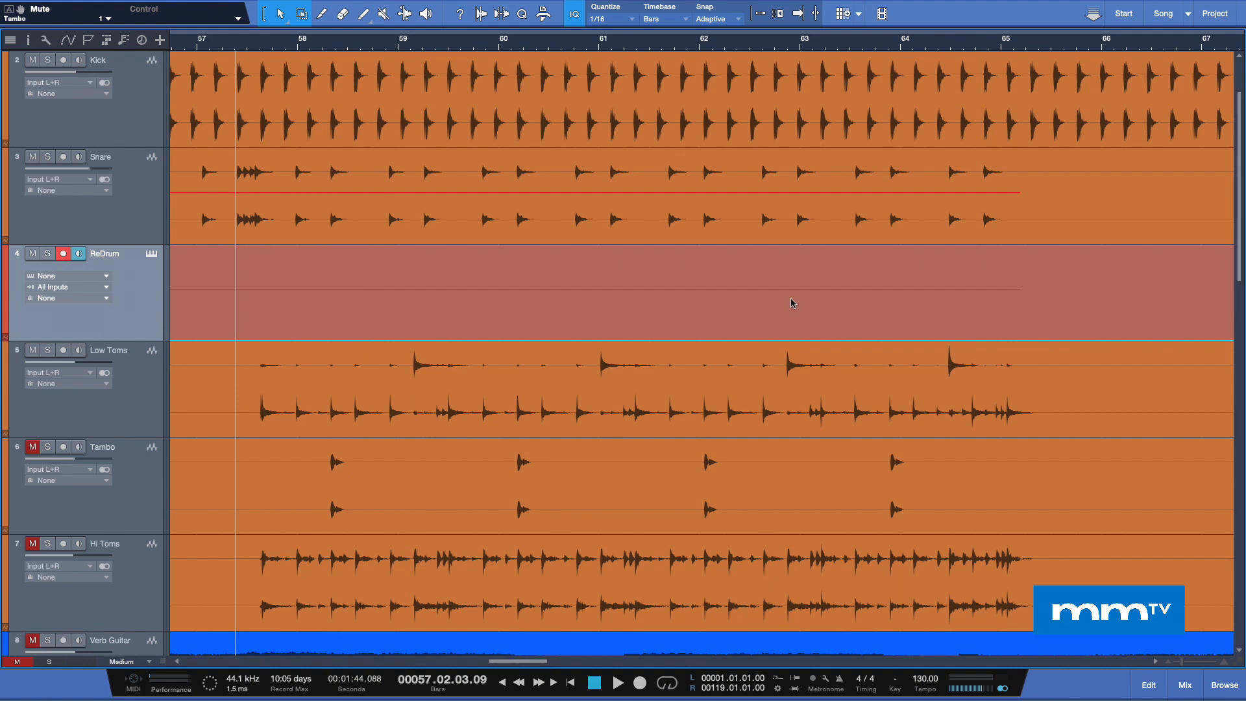
Load XLN Audio's Addictive Drums 2 as the instrument of the ReDrum track
click(1232, 688)
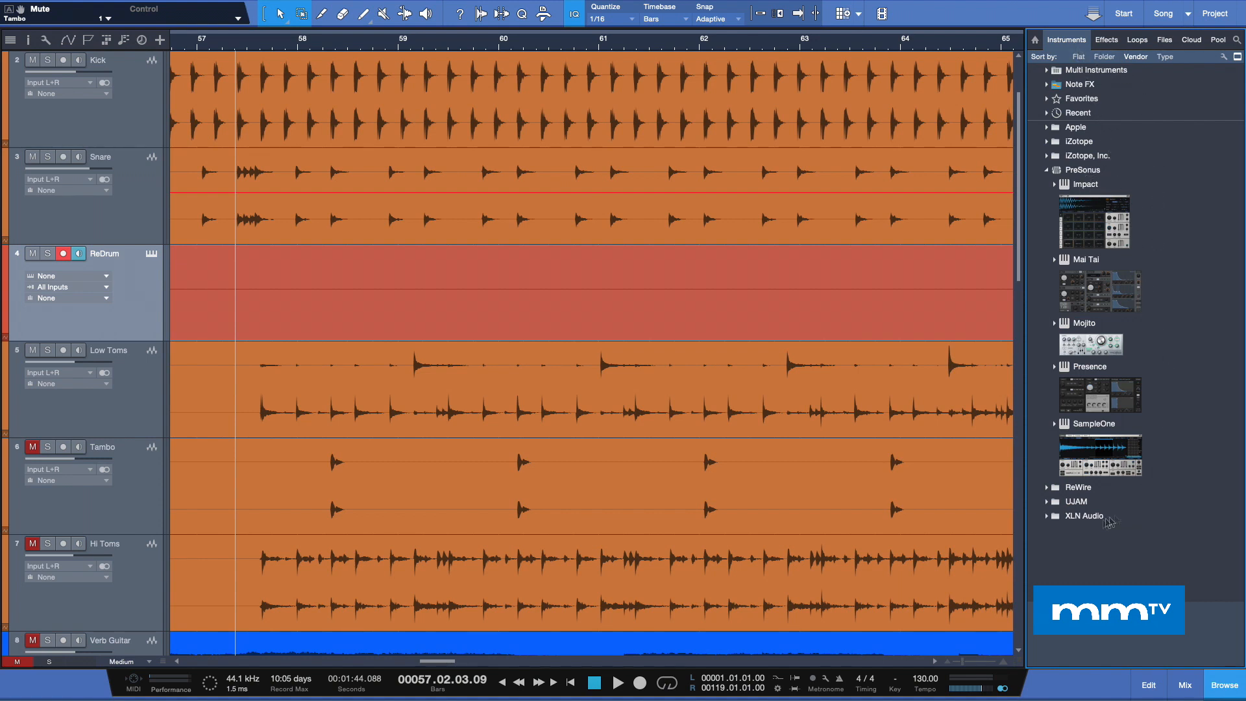
click(1046, 517)
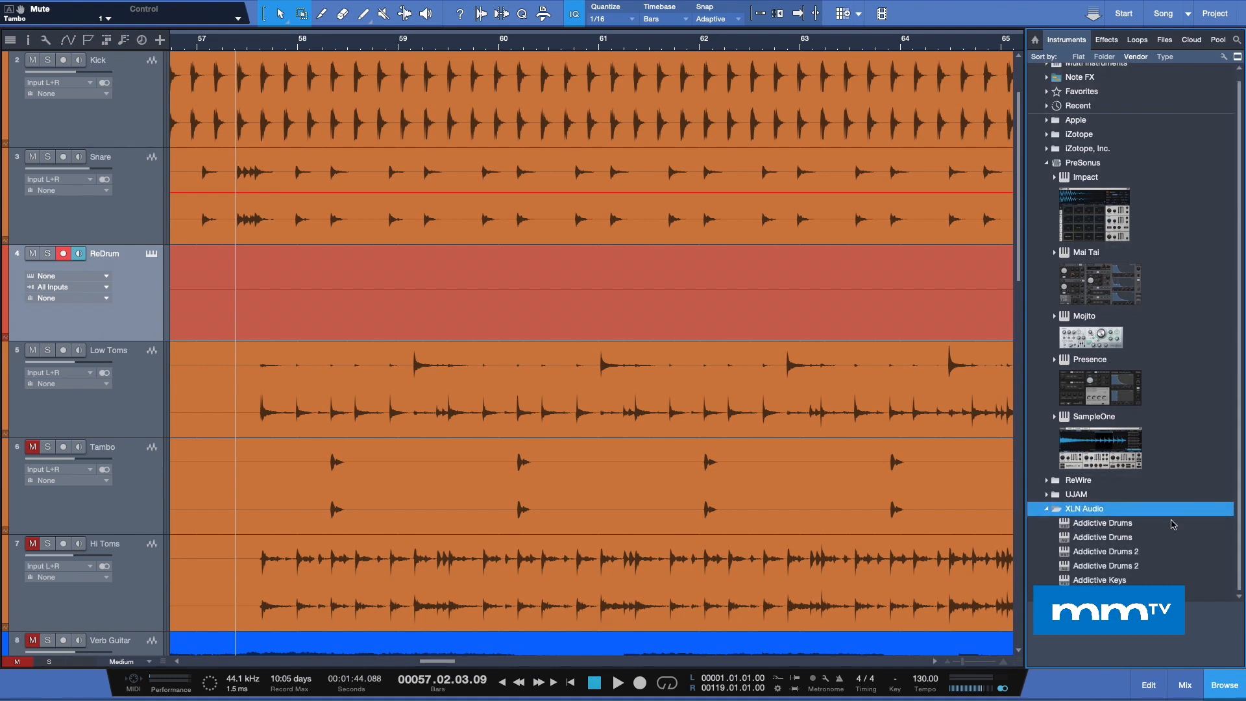
drag(1125, 556, 144, 300)
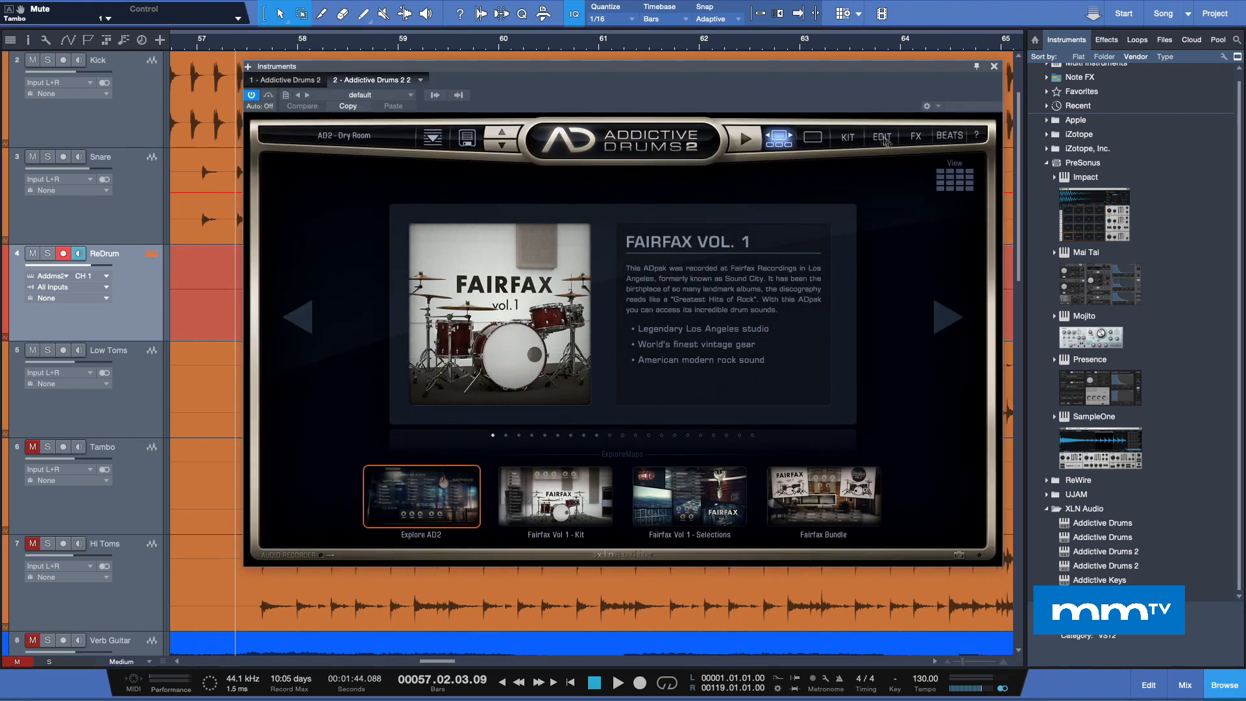
Audition replacement snares in the Addictive Drums 2 kit, choose the 14x6.5" Sonor Phonic, and close the instrument window
click(847, 137)
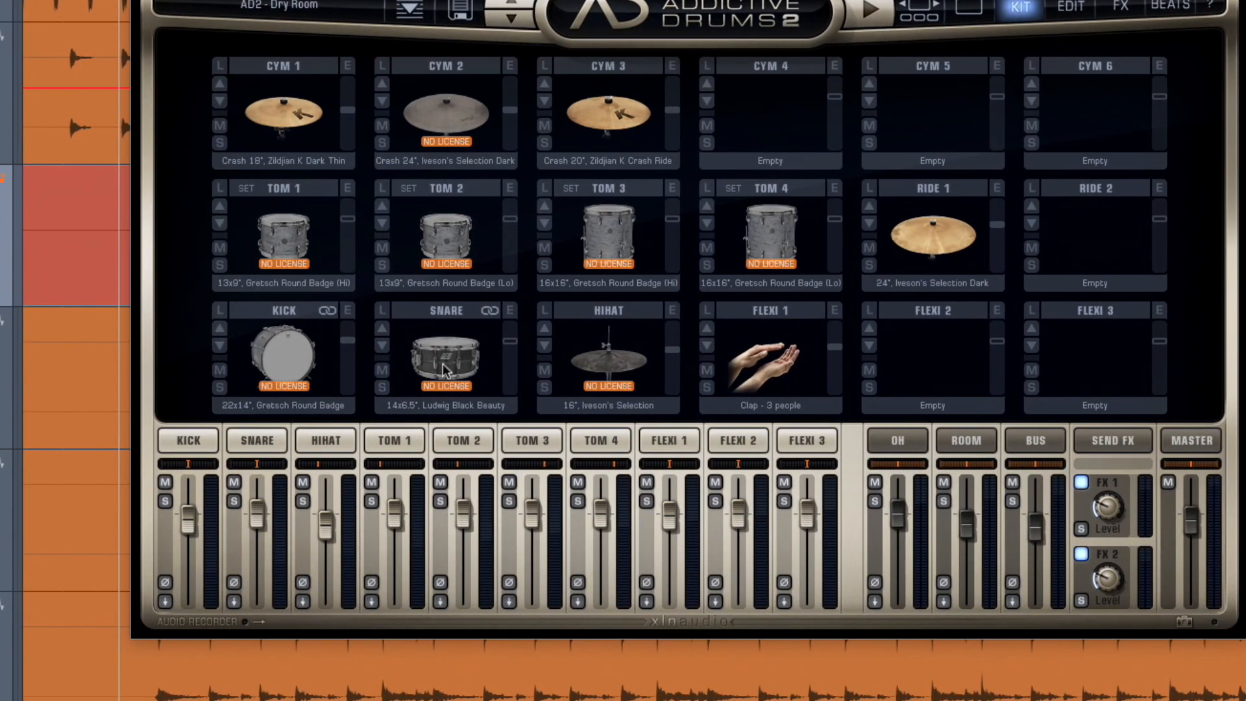
click(446, 357)
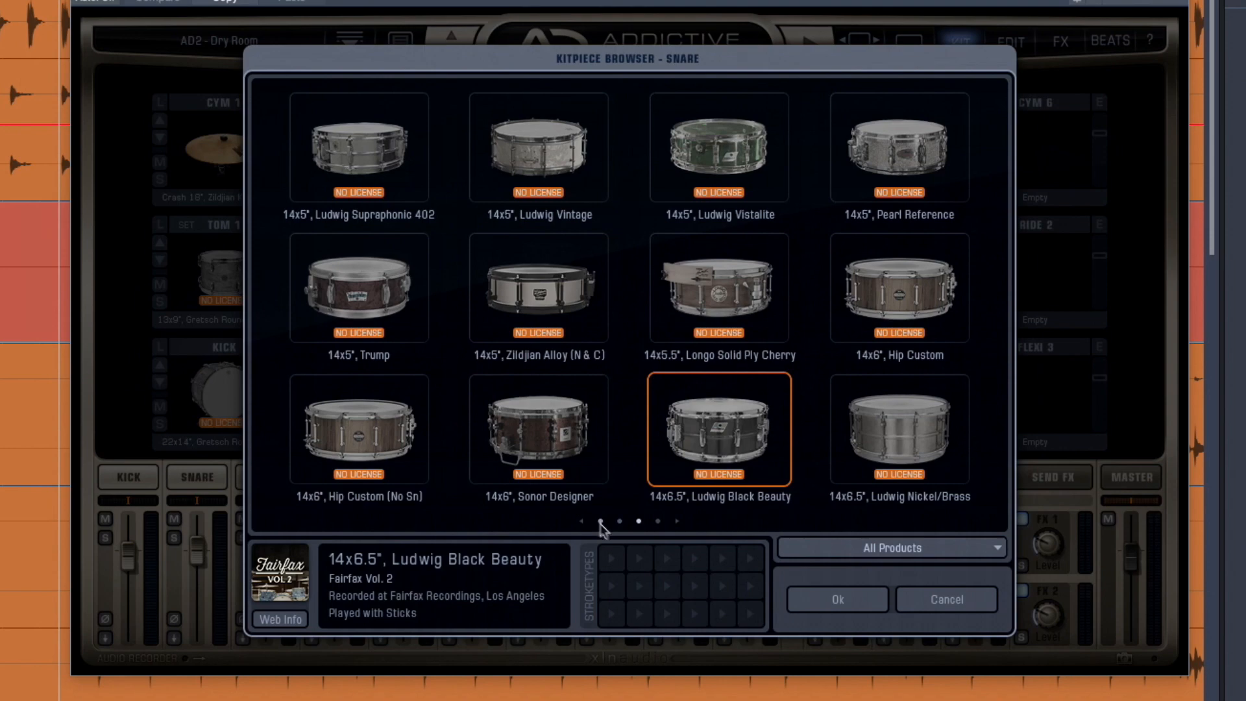
click(600, 522)
click(369, 144)
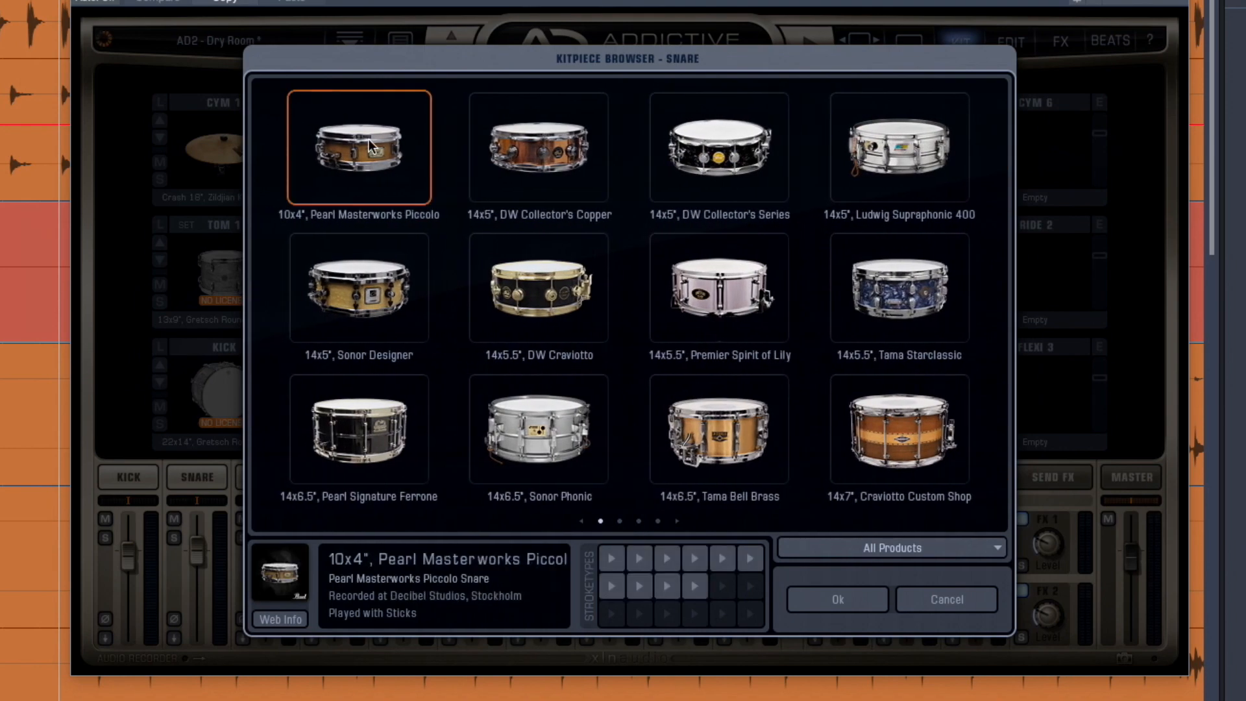
click(503, 141)
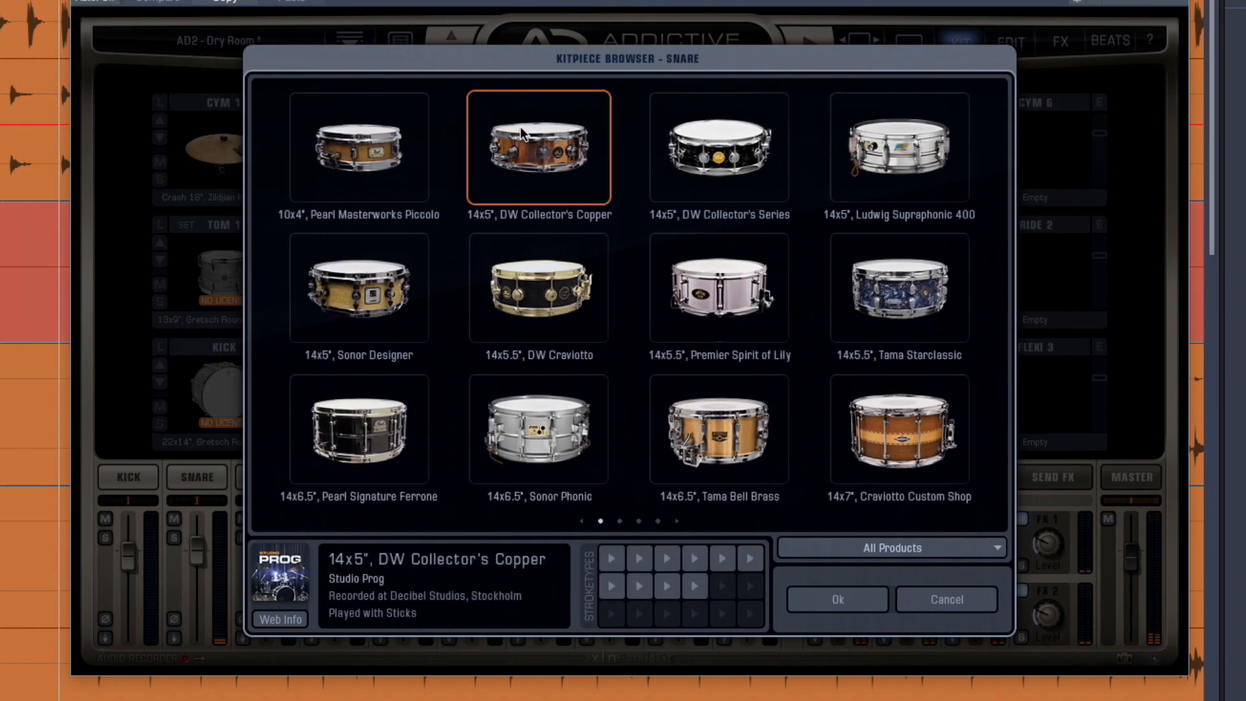
click(534, 286)
click(711, 396)
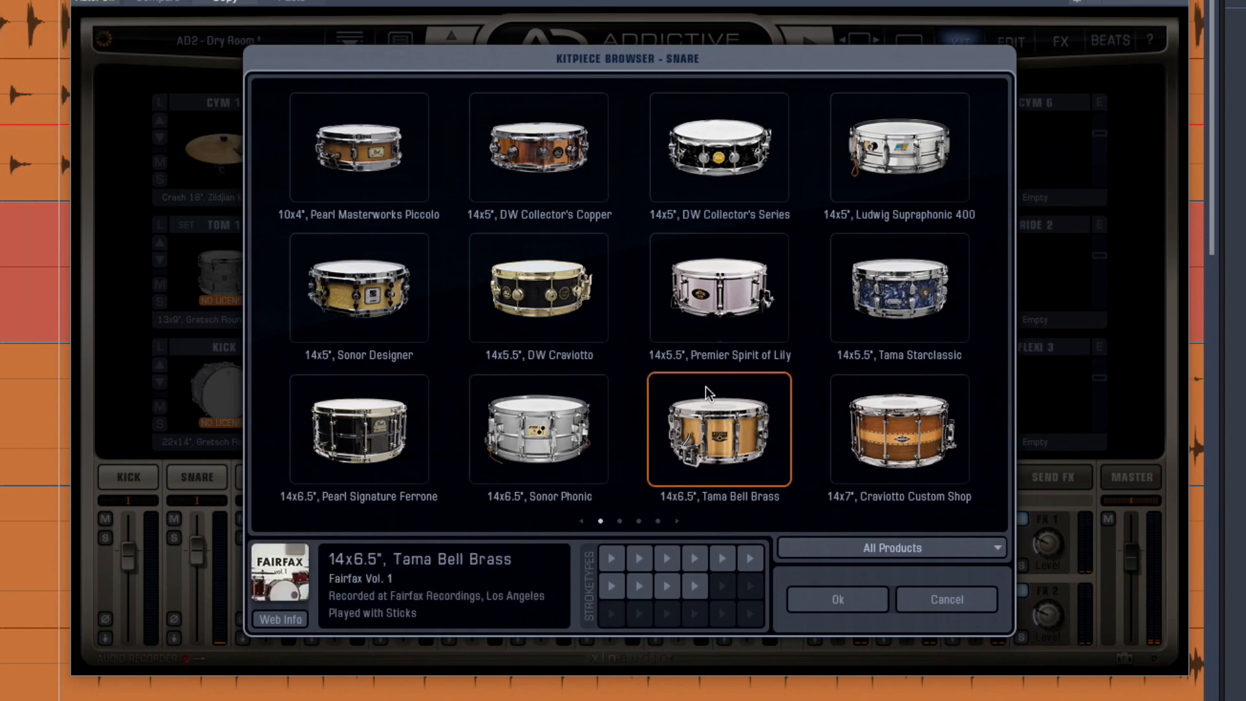
click(538, 408)
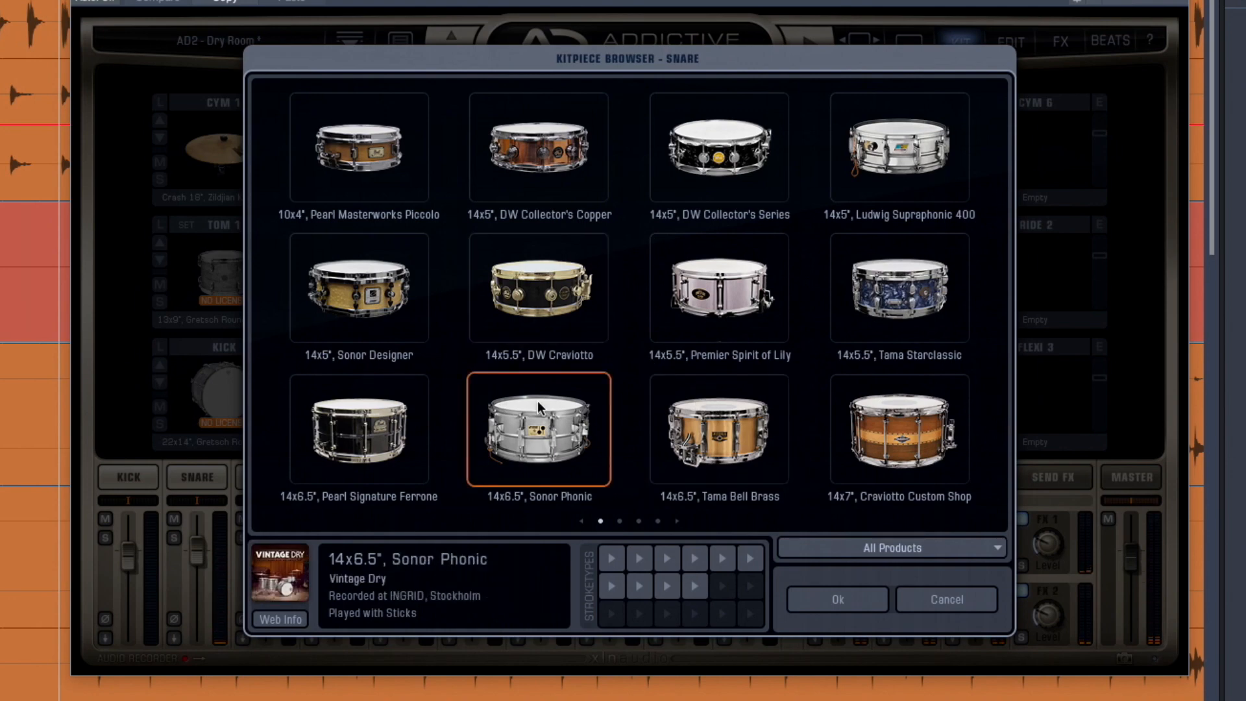
click(866, 599)
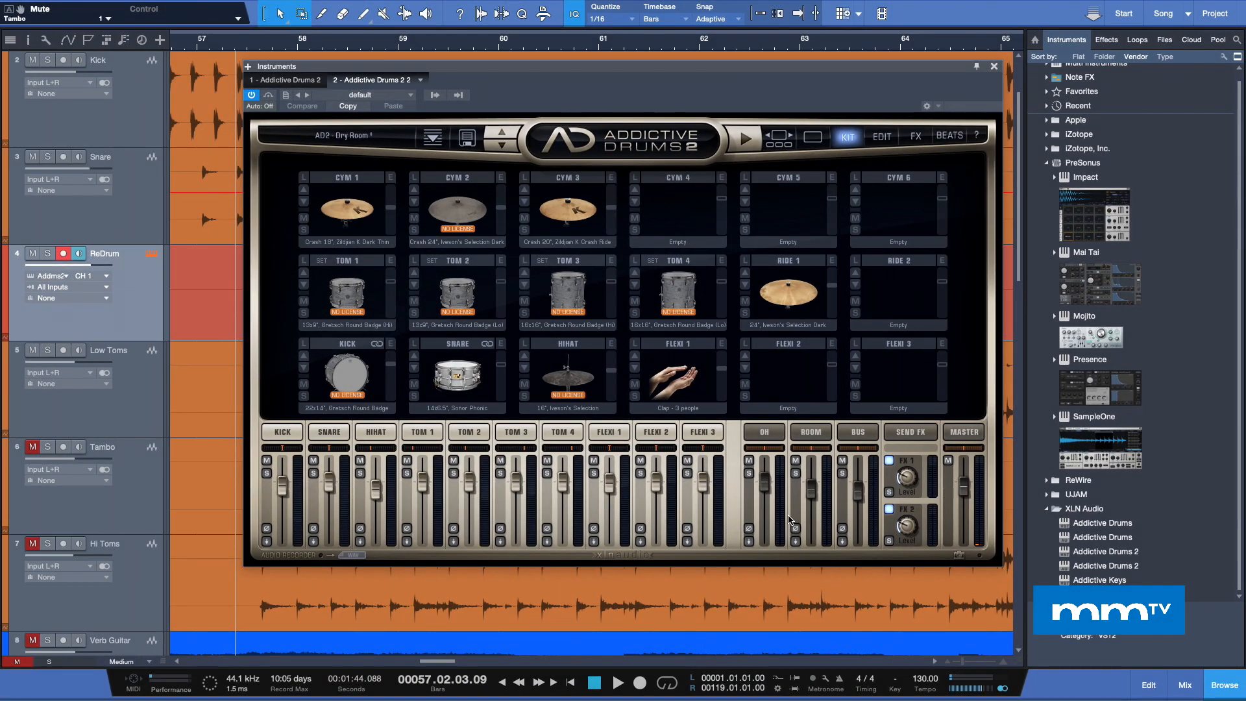
click(994, 67)
Open the ReDrum part in the note editor and apply the GM Drums pitch name map
double_click(499, 317)
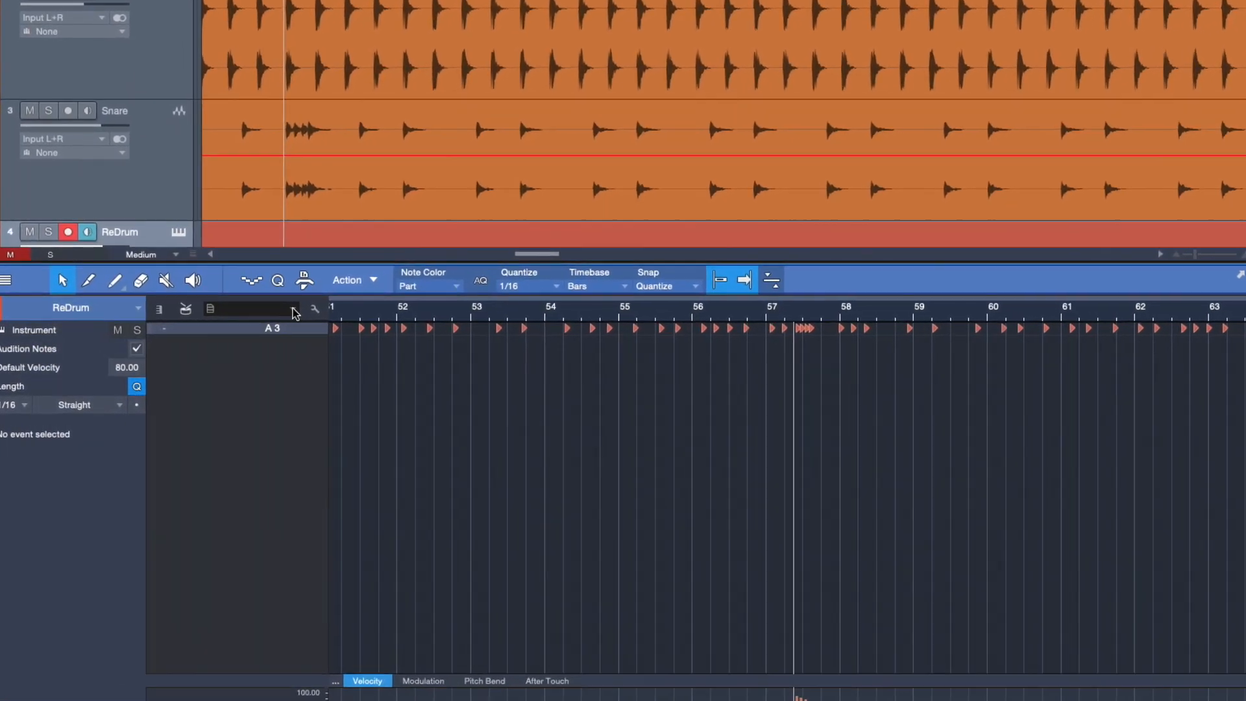
click(242, 314)
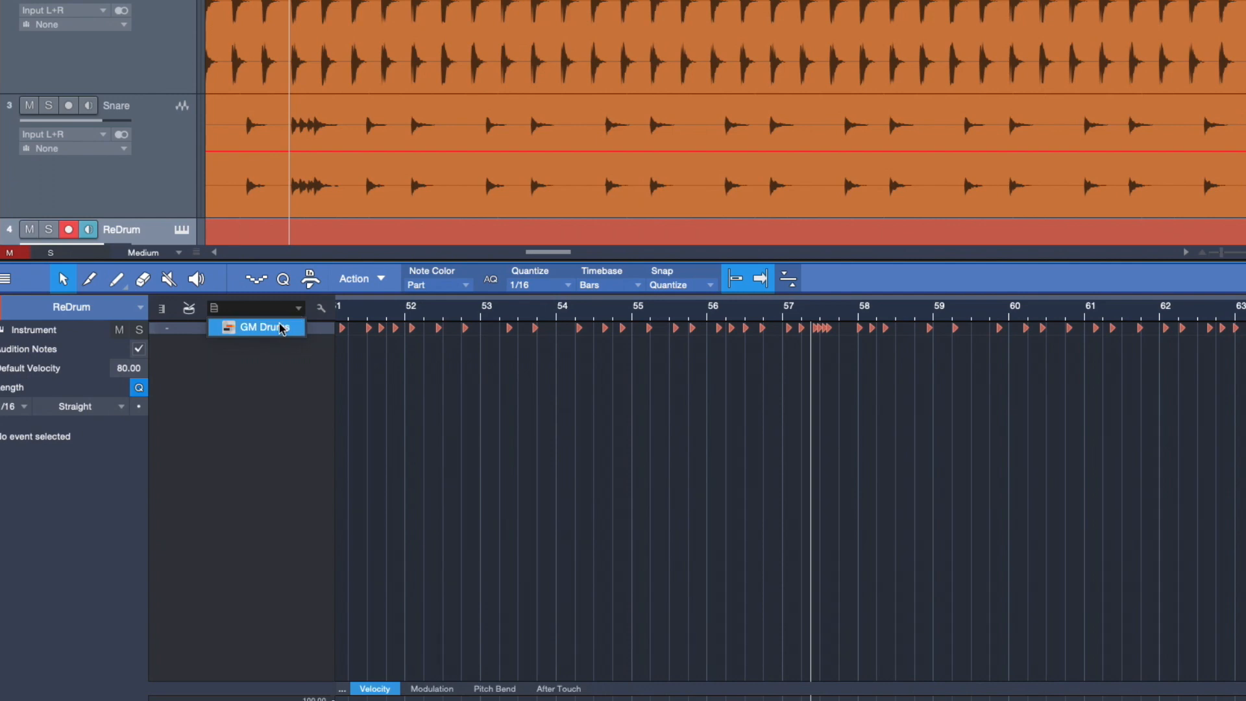
click(260, 326)
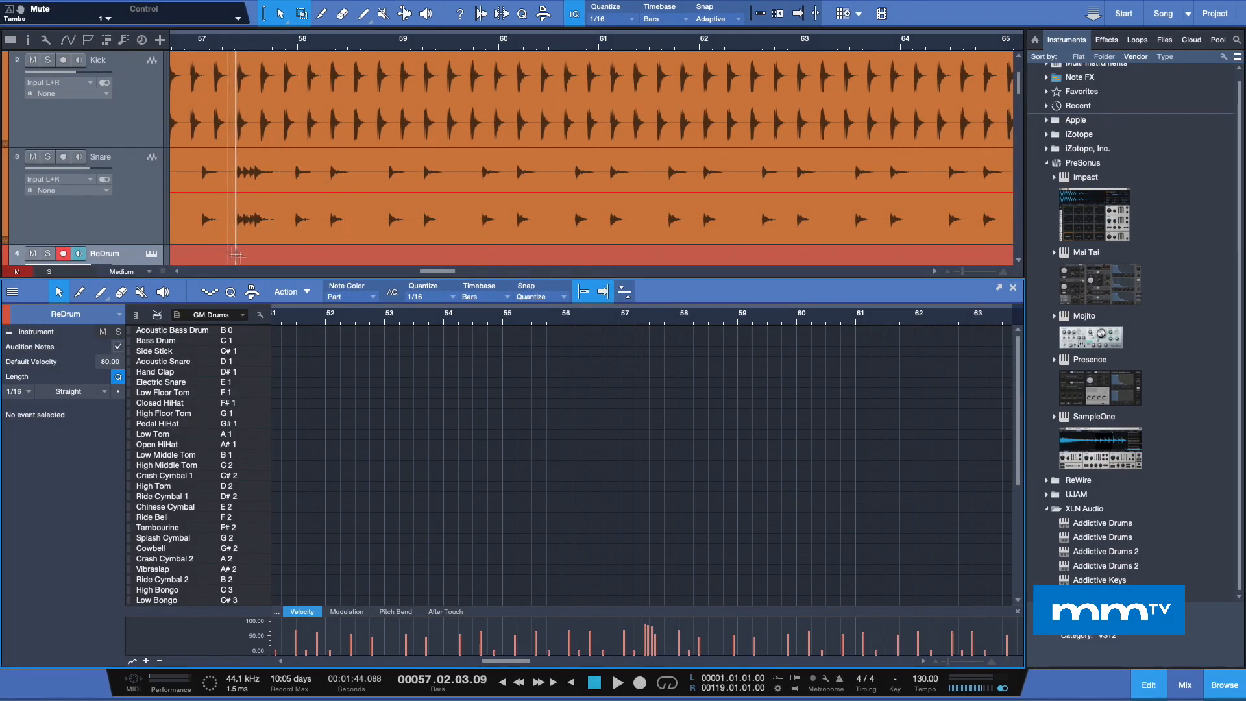
Enlarge the arrangement area, solo the ReDrum track, and play it back to check its sound
drag(260, 277, 245, 388)
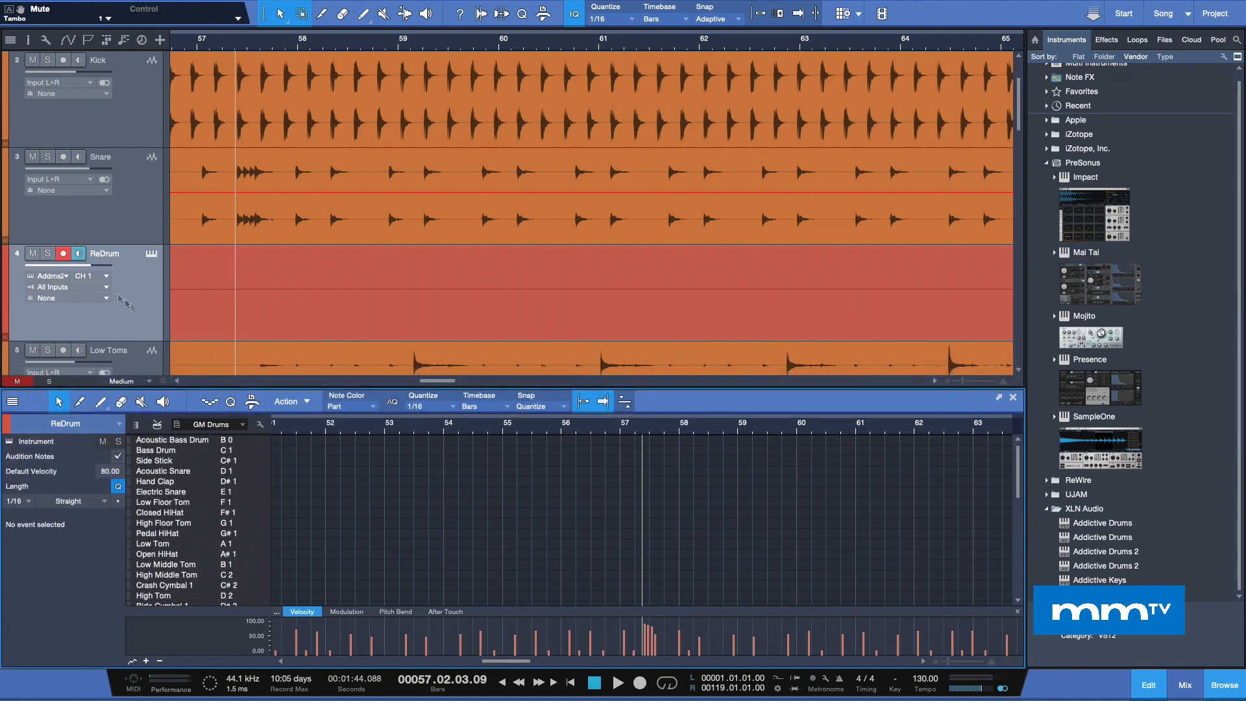
click(48, 254)
key(f)
key(space)
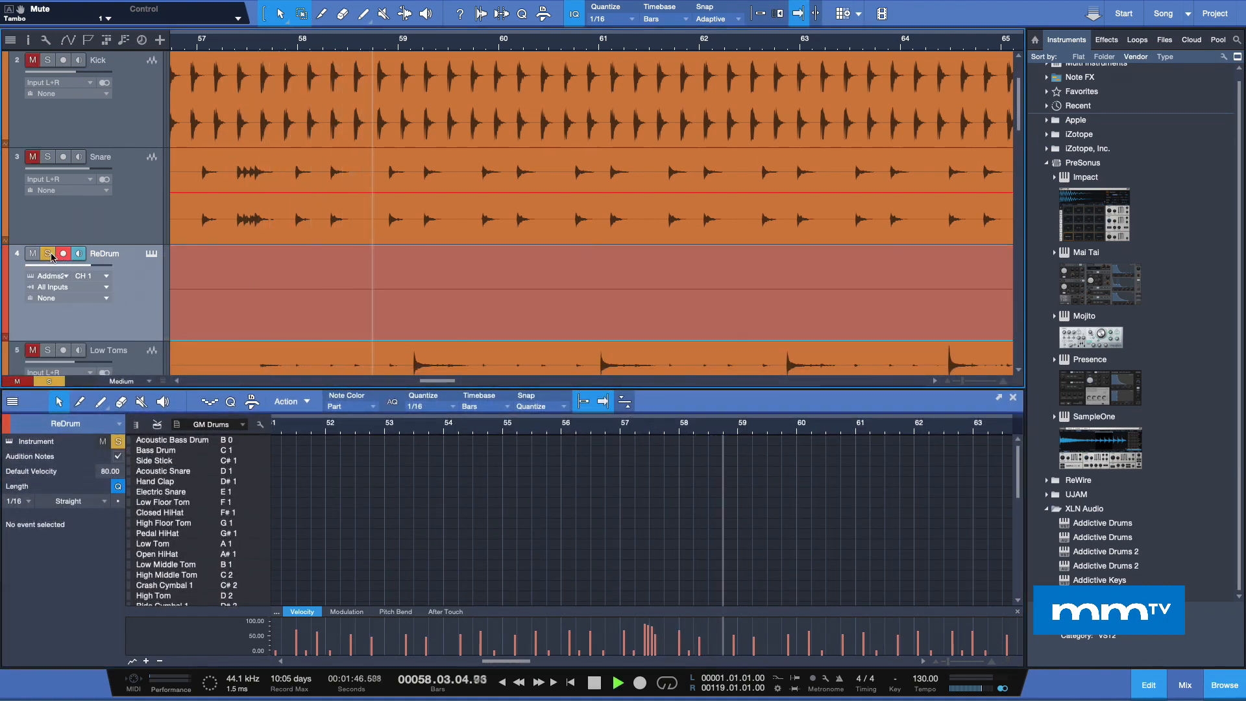
key(space)
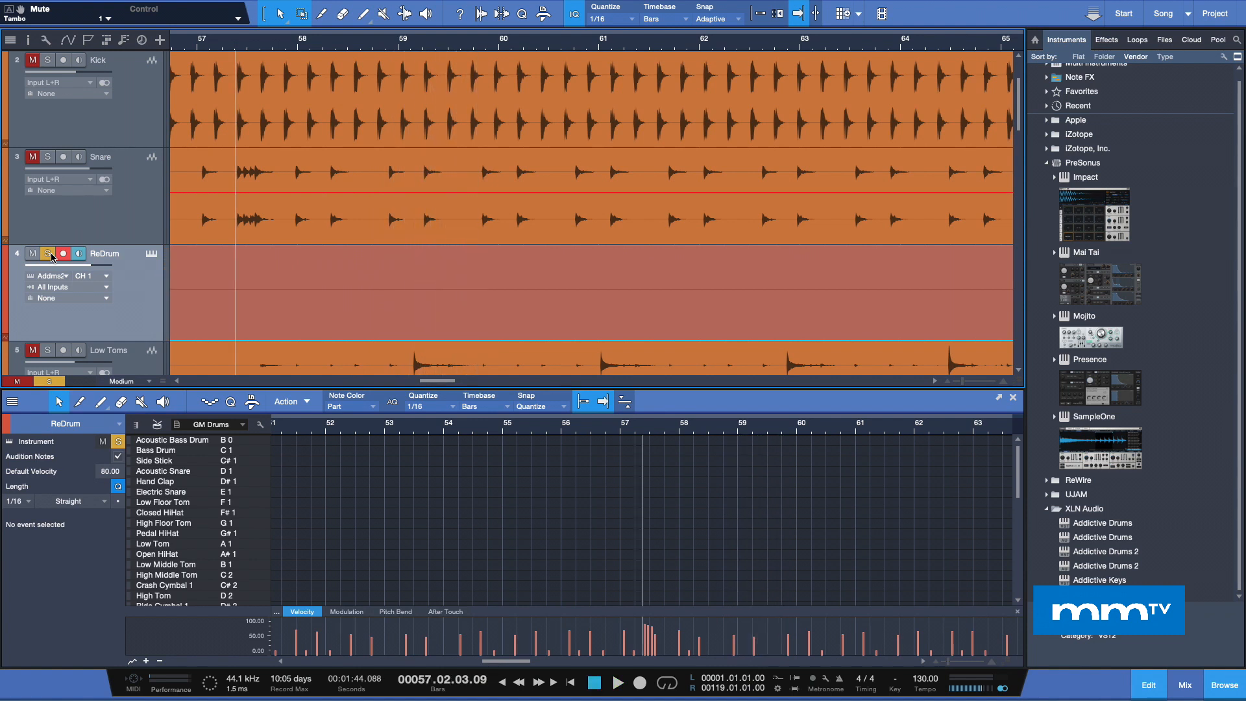
click(51, 255)
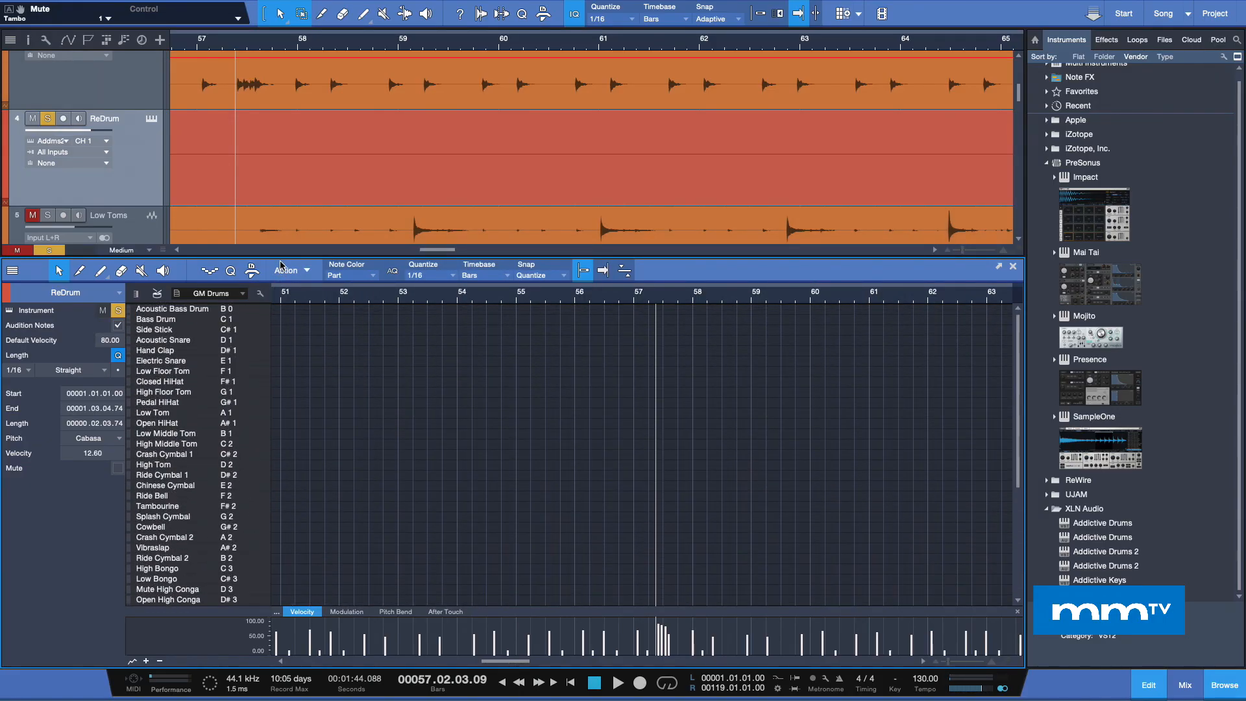
Move all the ReDrum notes to Acoustic Snare (D 1) and play back the part
drag(276, 280, 277, 340)
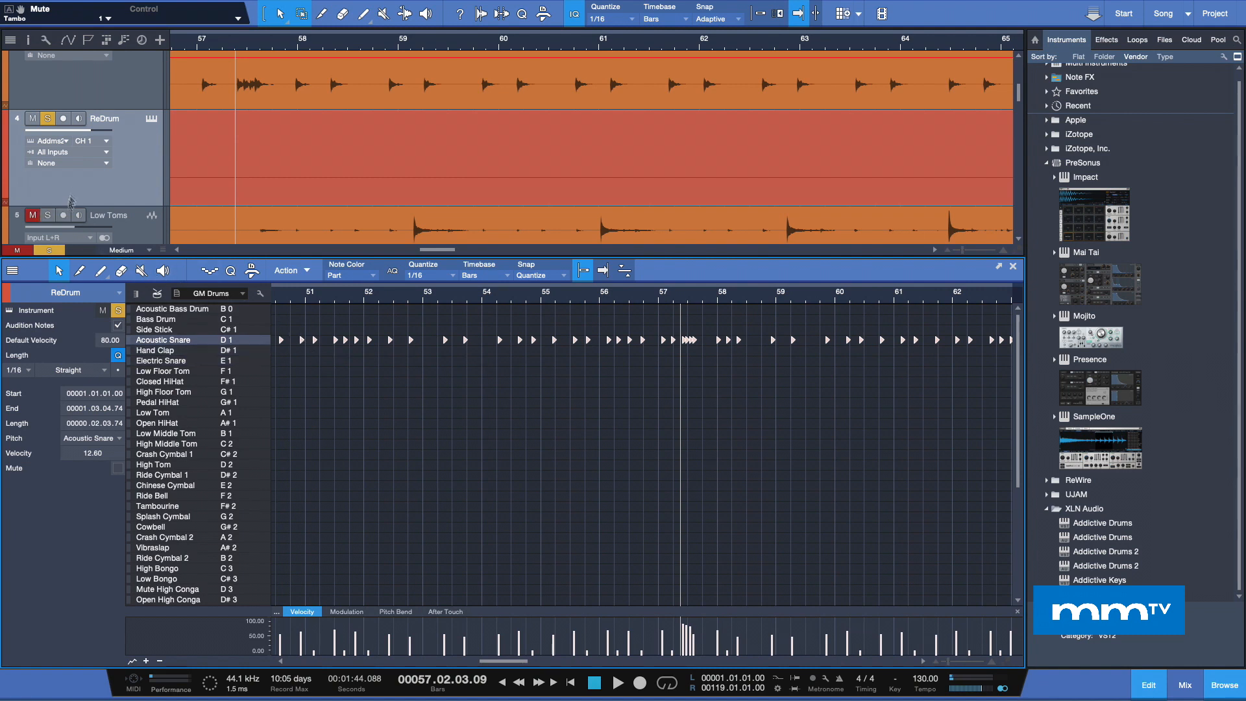
key(space)
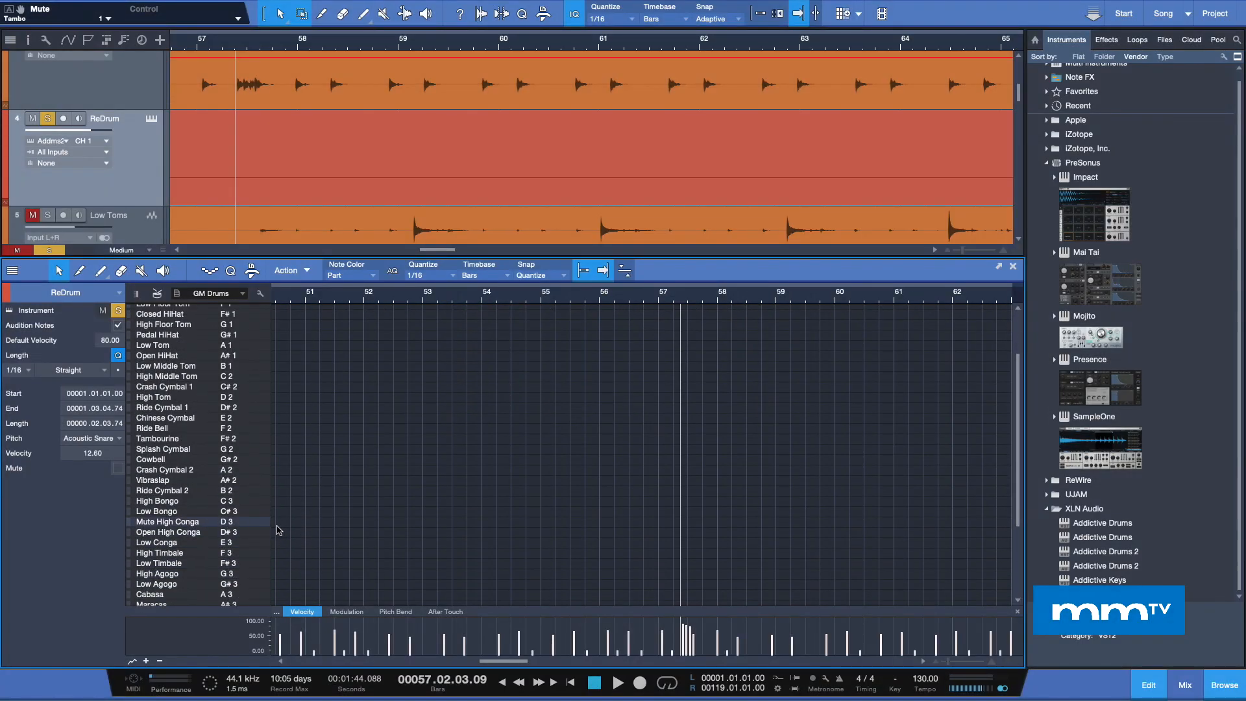
Open the ReDrum track's Addictive Drums 2 instrument, move its window clear of the track controls, and start playback
scroll(230, 342, up, 3)
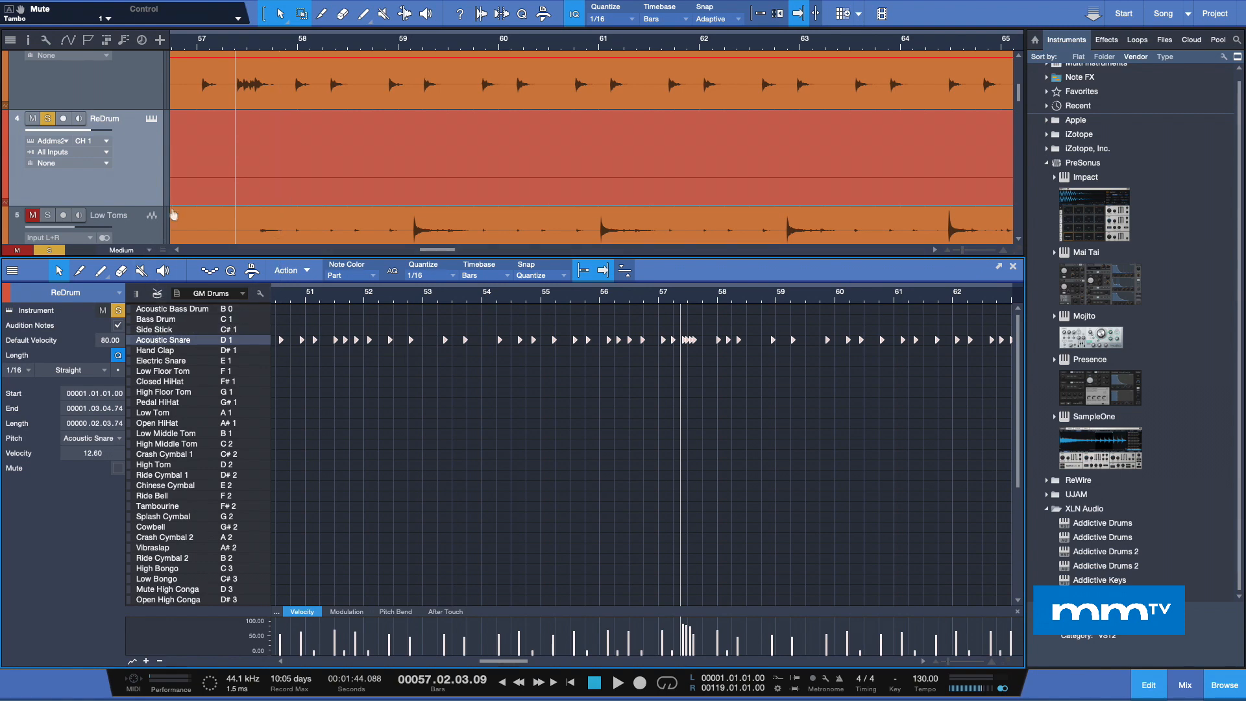
click(153, 119)
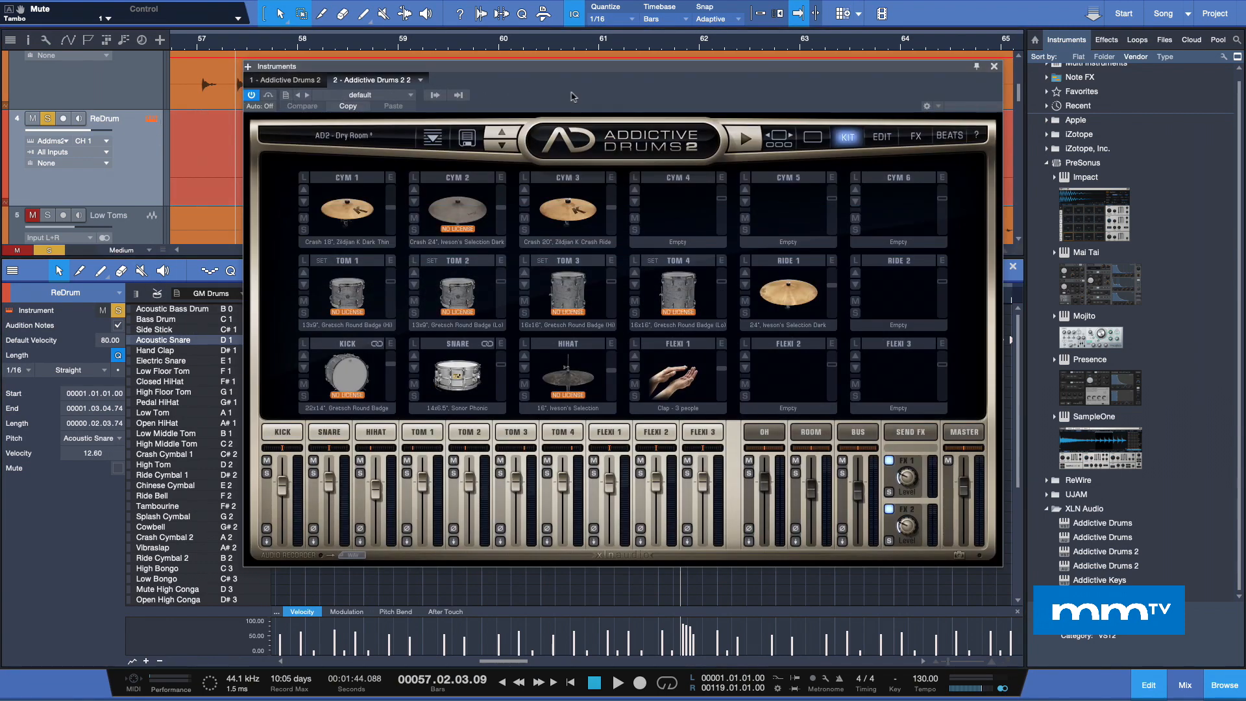
drag(581, 70, 705, 130)
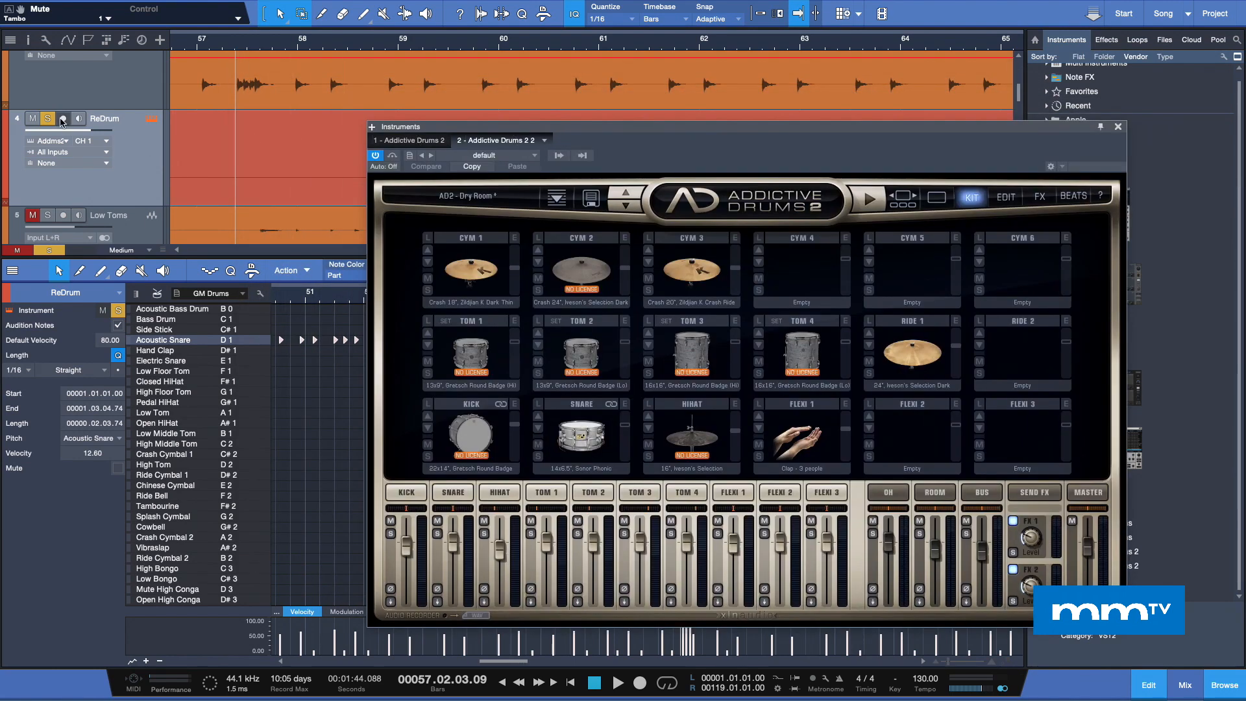
key(space)
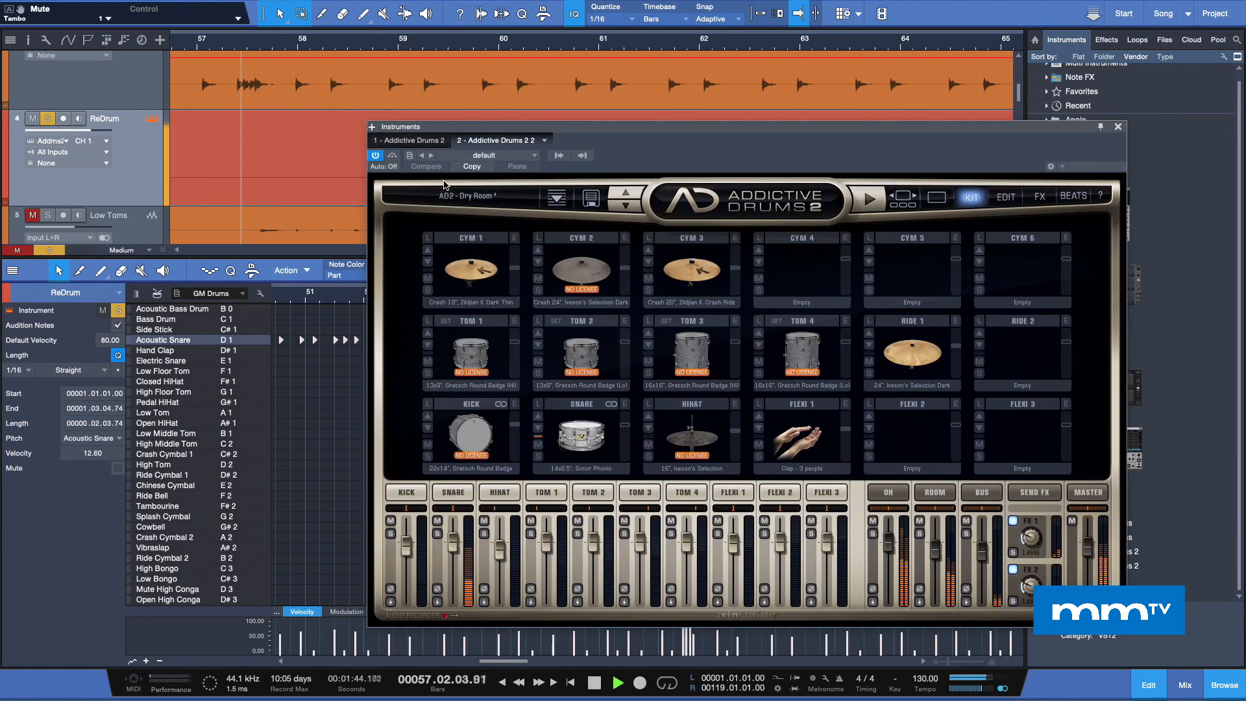
Audition other snares during playback, choose the Premier Spirit of Lily, stop playback, and close the instrument window
click(540, 418)
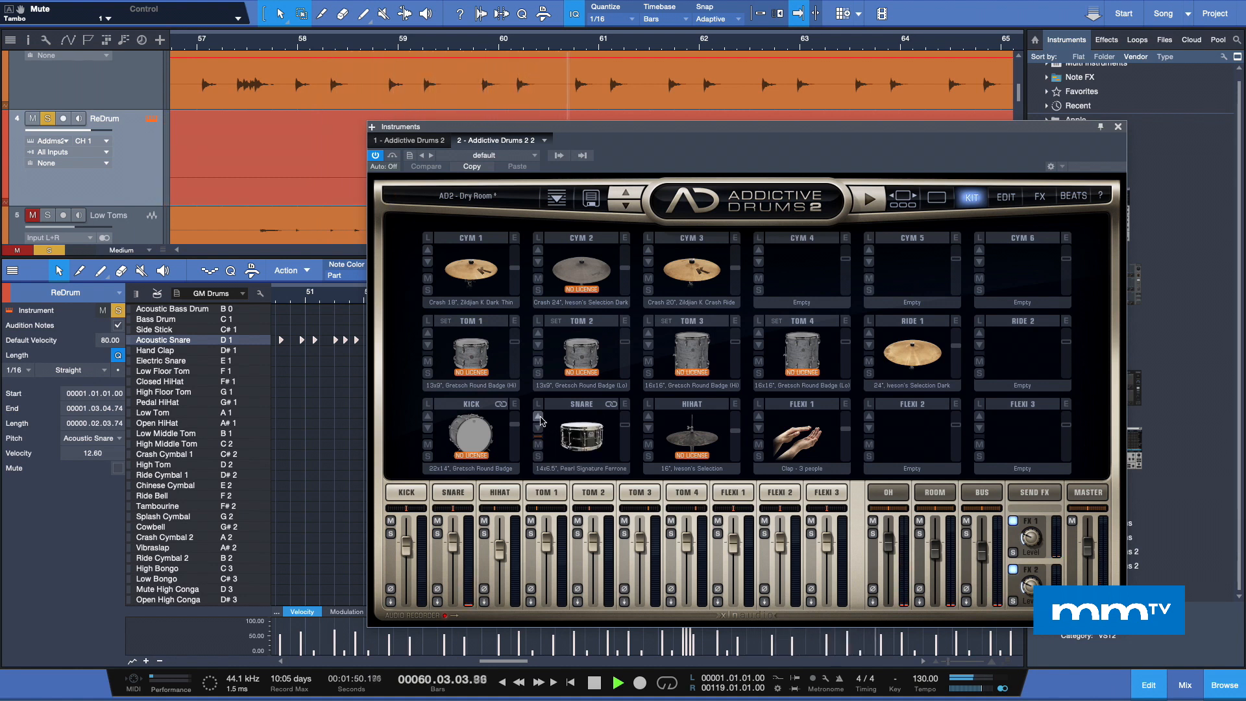
click(539, 418)
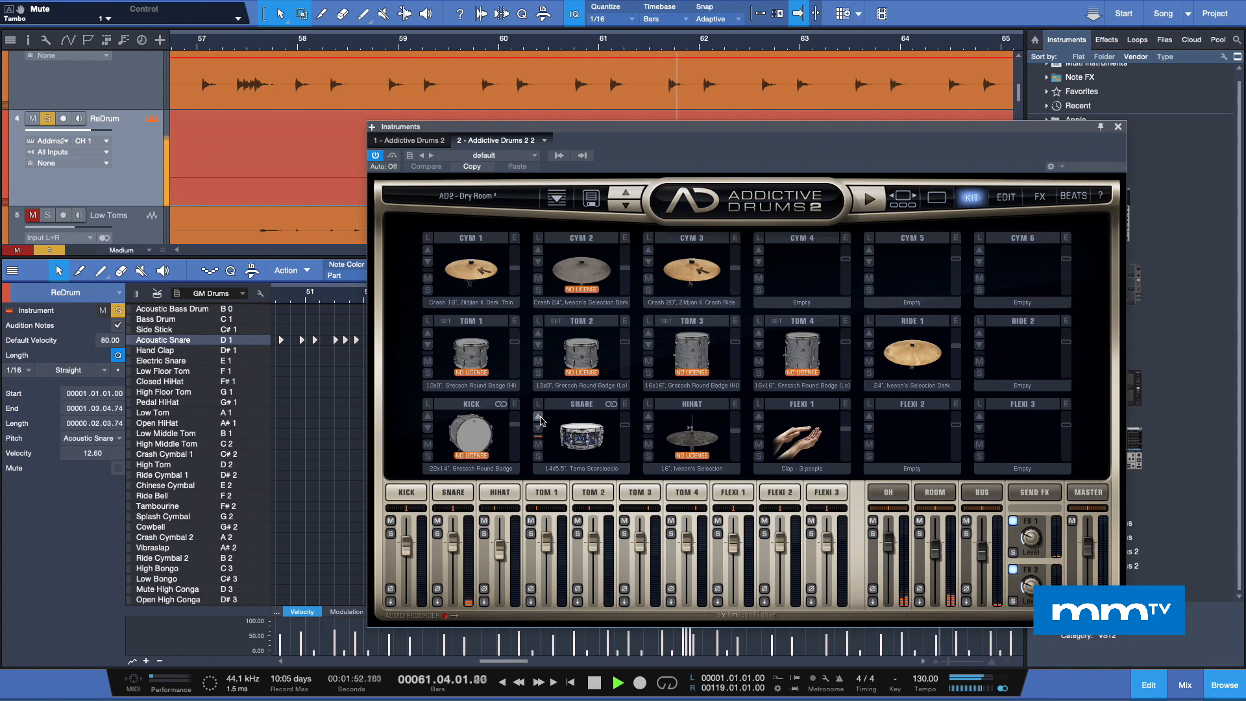
click(539, 418)
key(space)
click(1118, 127)
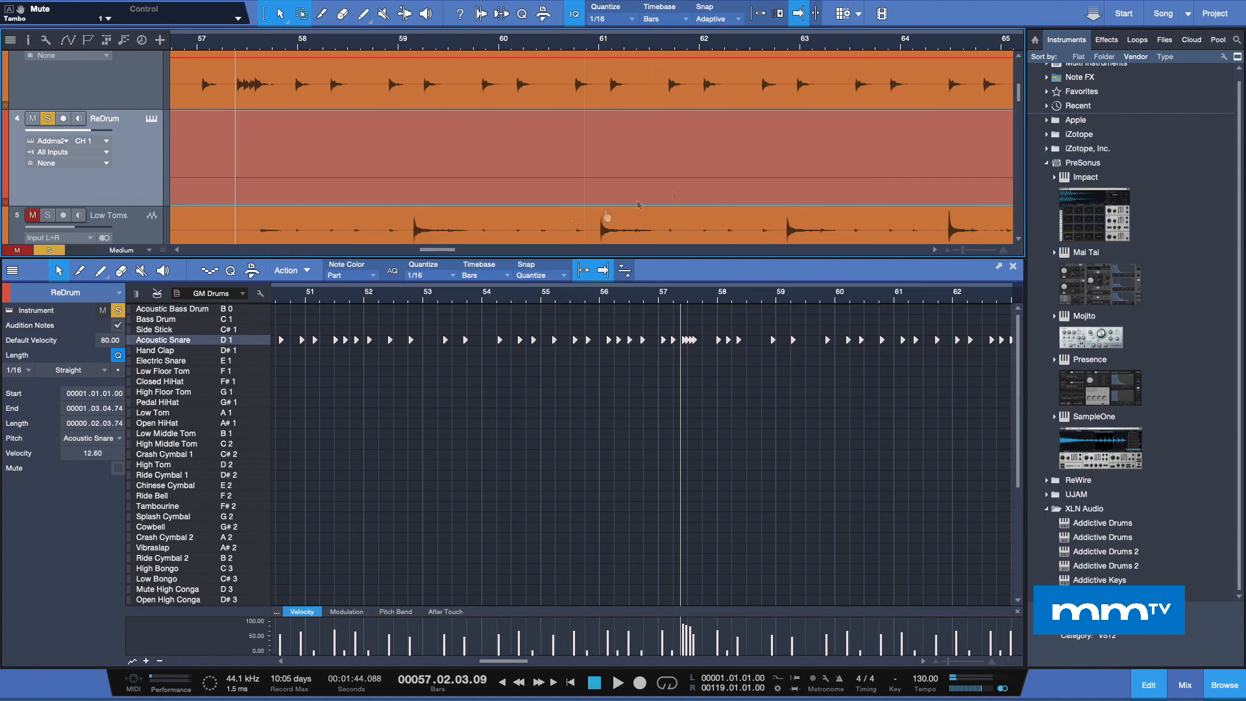
Enlarge the arrangement area and play back a short passage with the new ReDrum snare
drag(387, 256, 329, 387)
key(space)
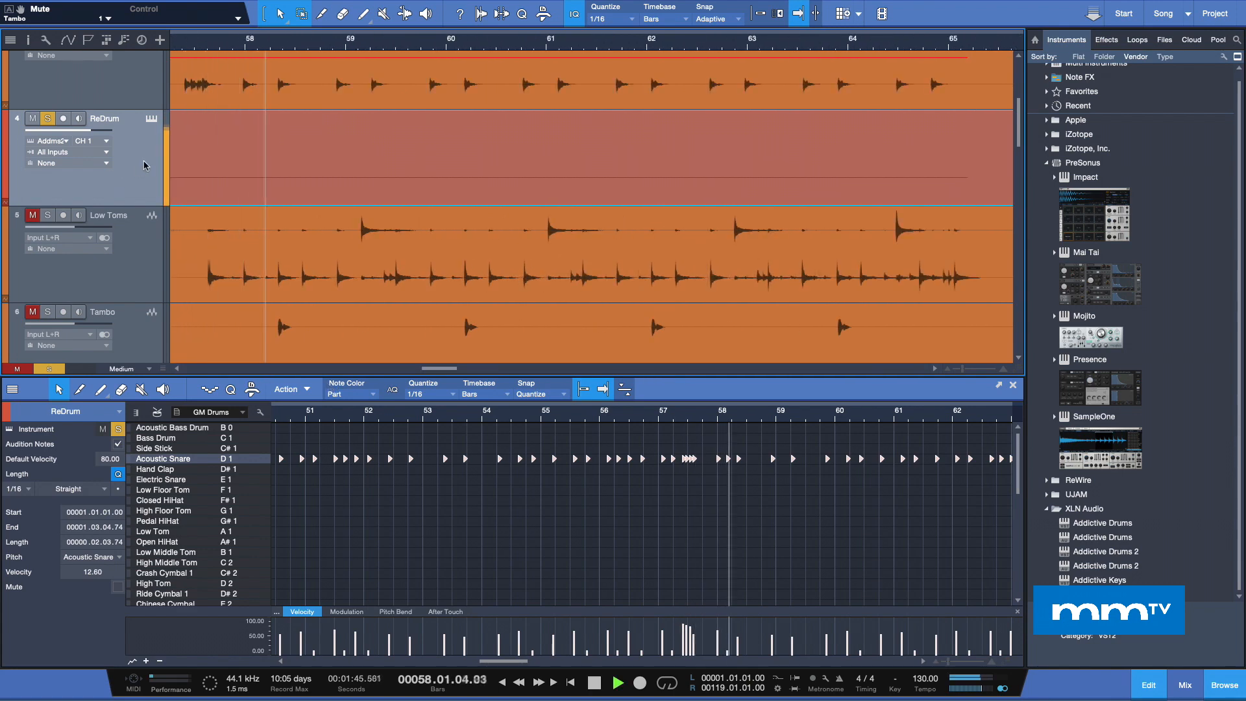
key(space)
Unsolo the ReDrum track and play back the kick with only the original snare
scroll(90, 167, up, 4)
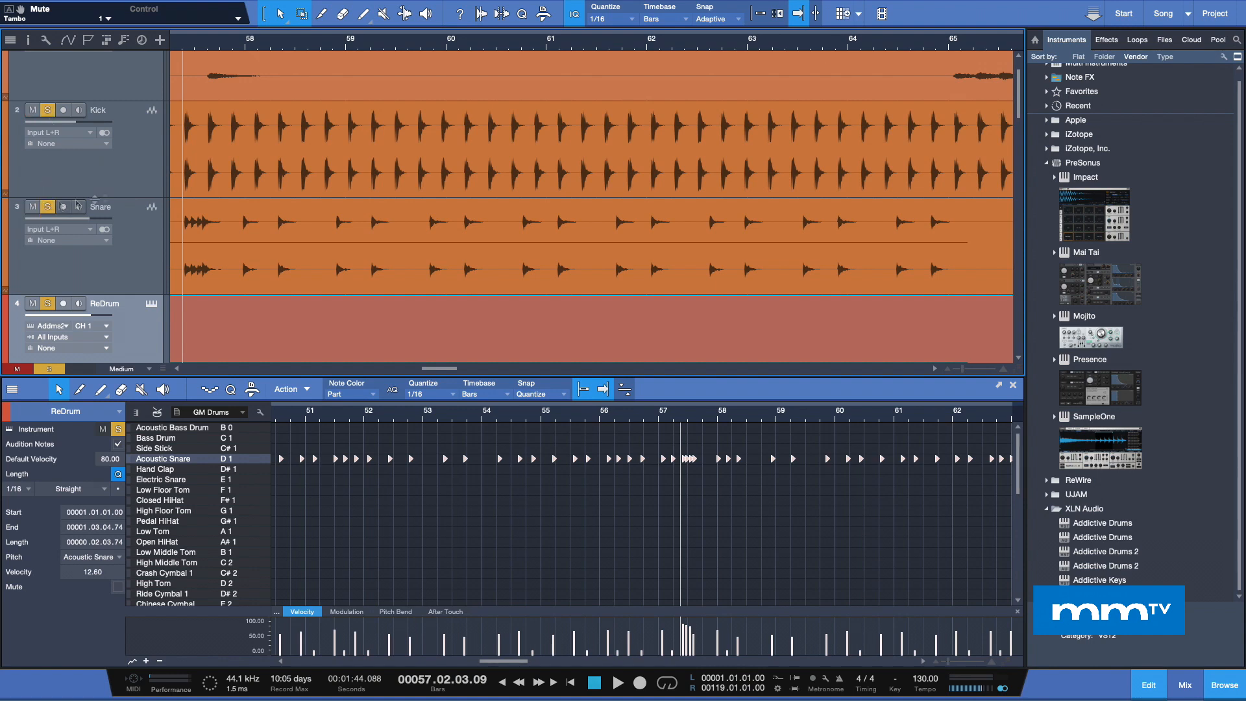
scroll(56, 214, down, 3)
click(48, 225)
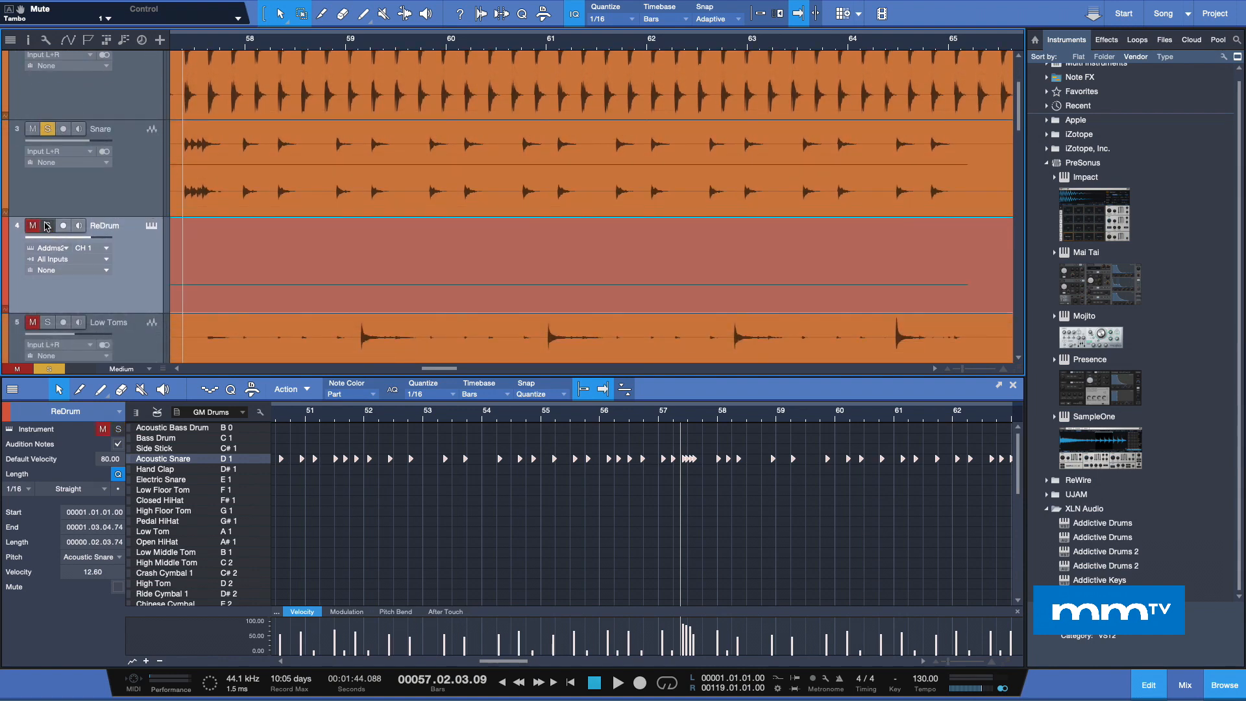
key(space)
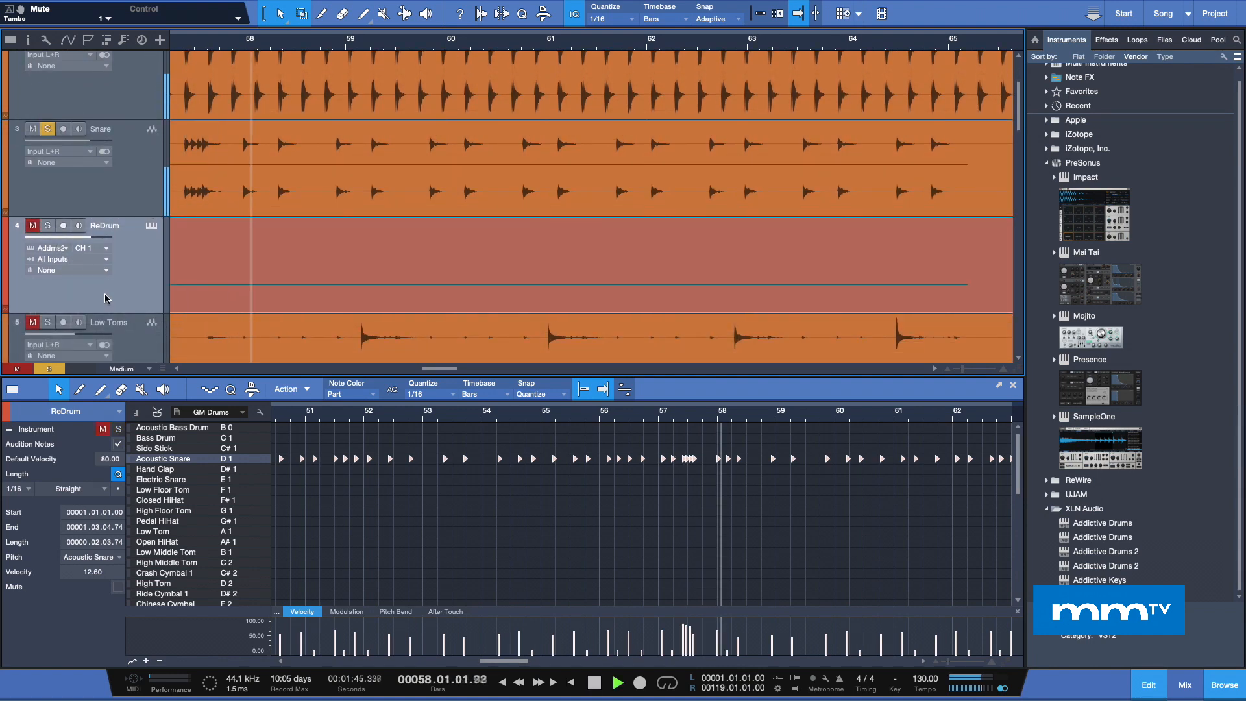
key(space)
Solo the ReDrum track again and compare playback with and without the original Snare track soloed
click(49, 225)
click(47, 129)
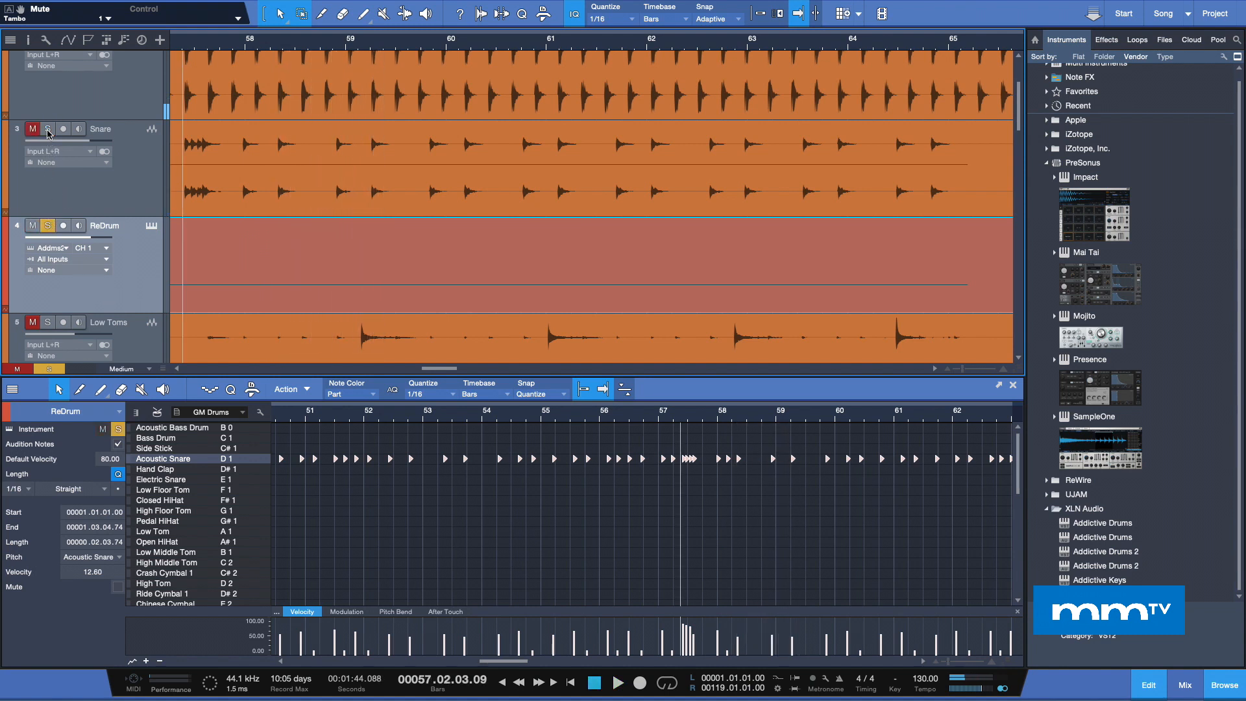
click(48, 129)
key(space)
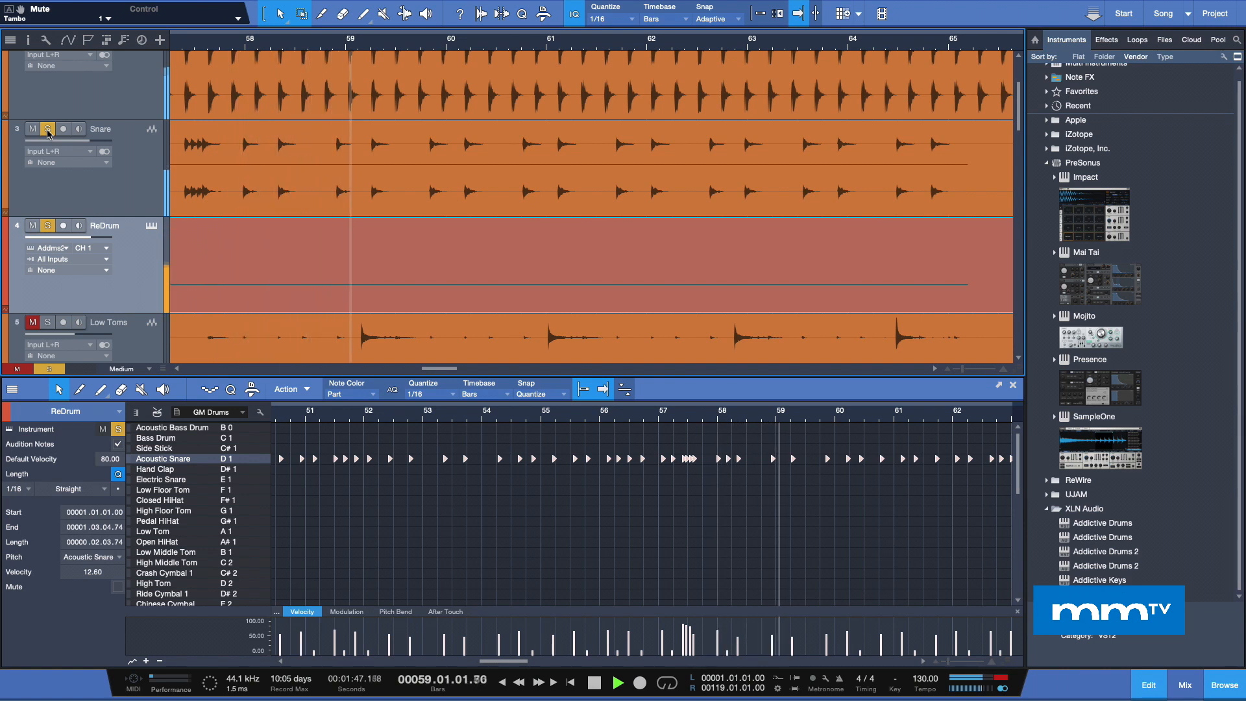
key(space)
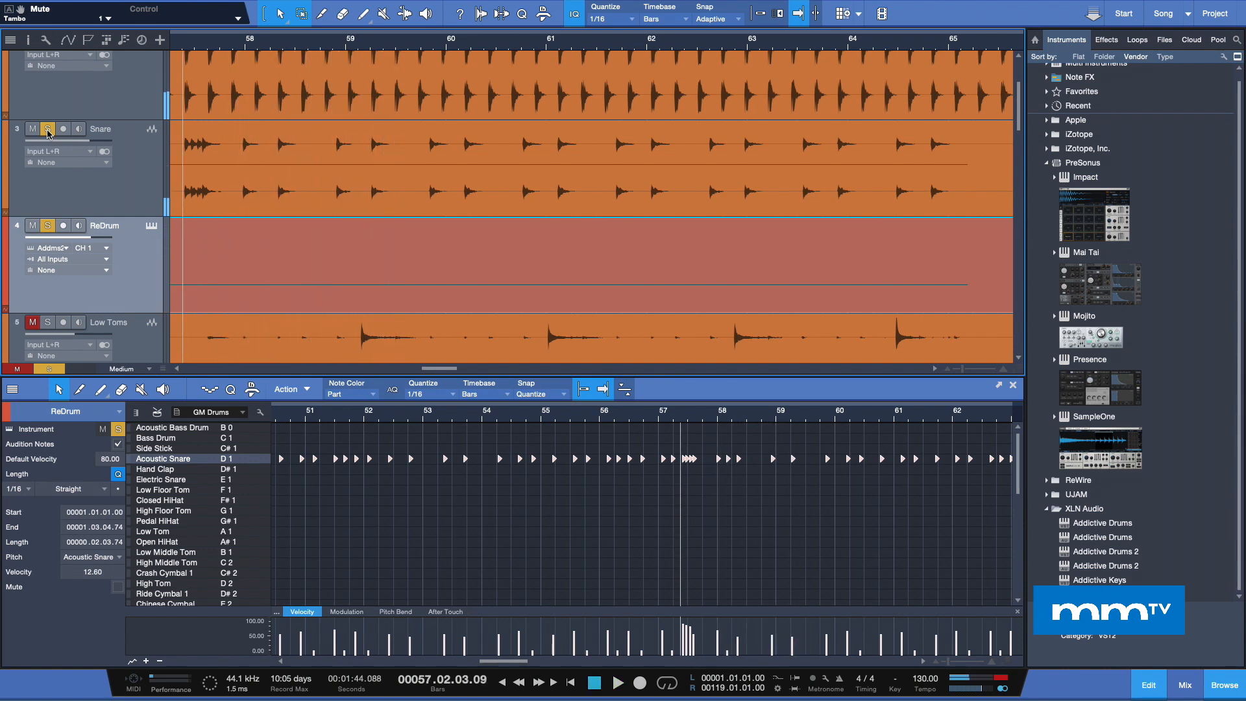
key(space)
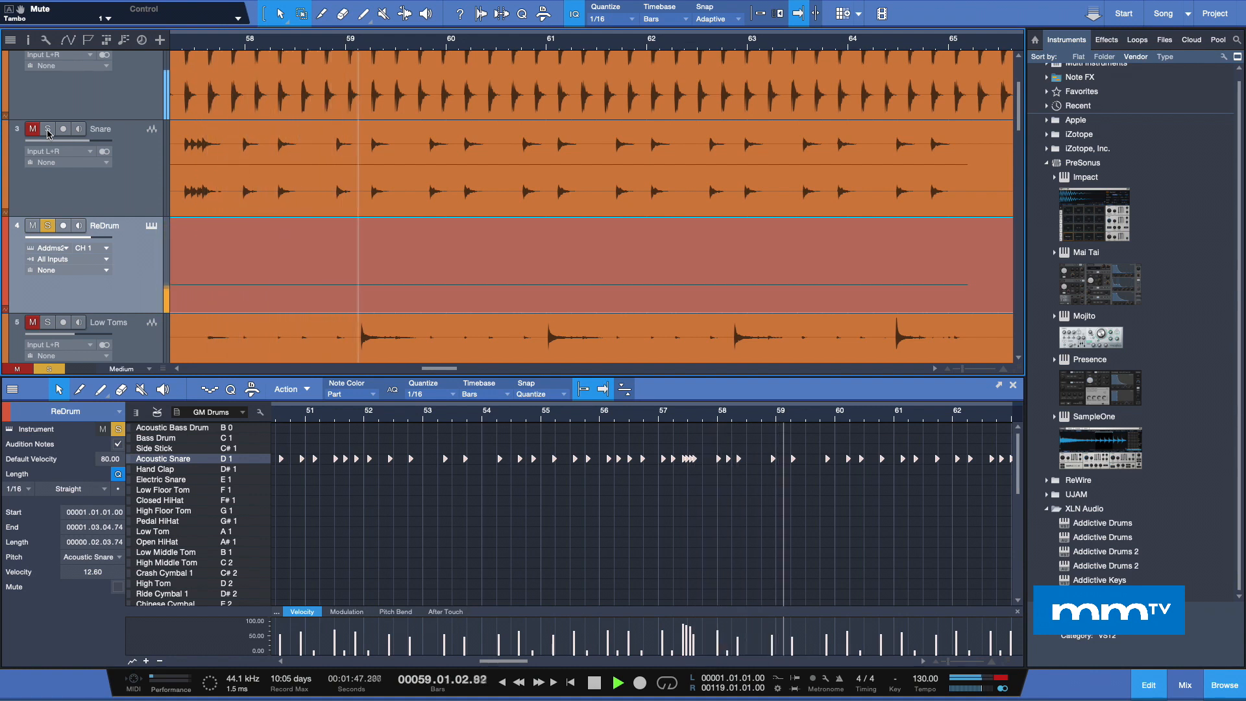
key(space)
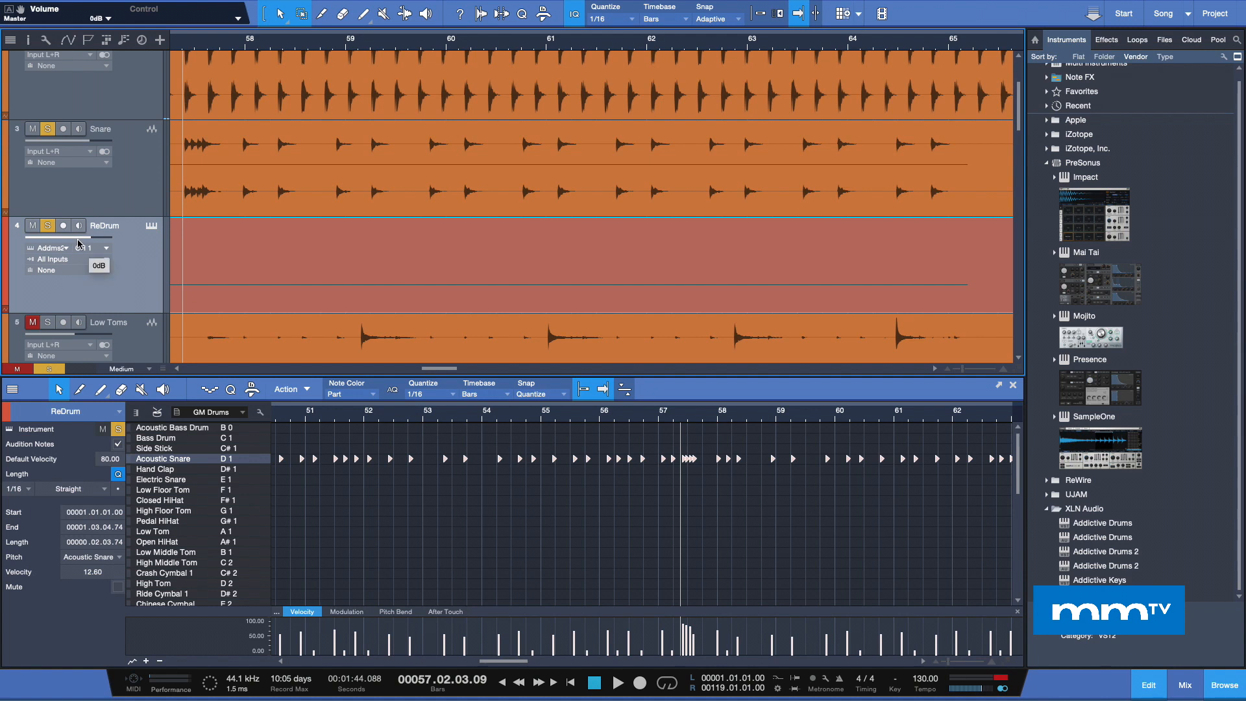
Raise the ReDrum track's volume to +2.4 dB while playing it together with the original snare
key(space)
drag(37, 240, 87, 239)
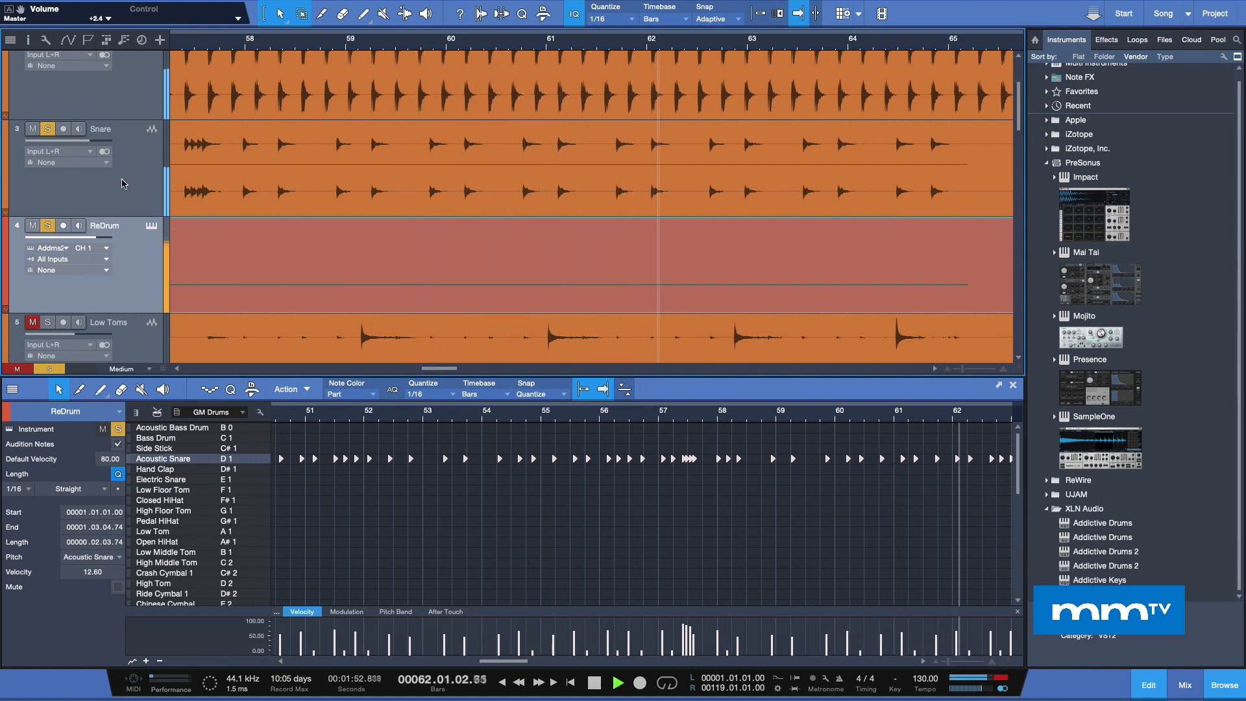
key(space)
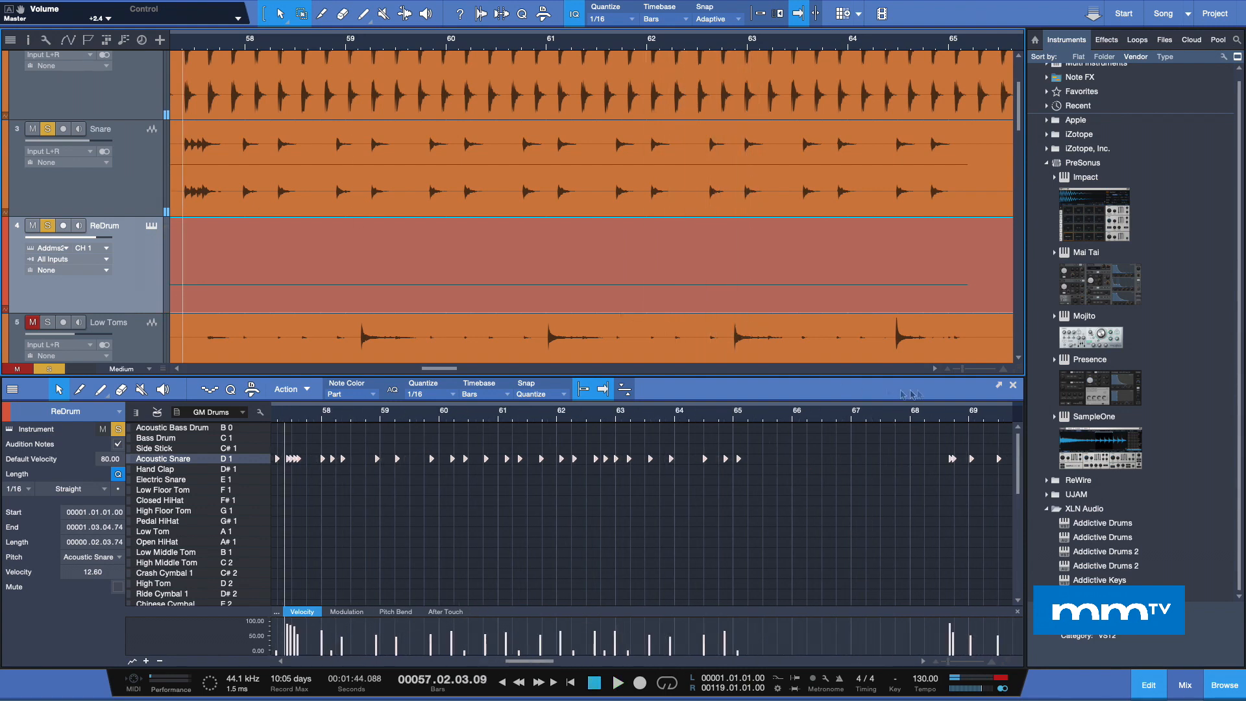
Close the note editor, review the original snare event in Melodyne, and close the Melodyne editor
click(1012, 385)
scroll(662, 272, up, 3)
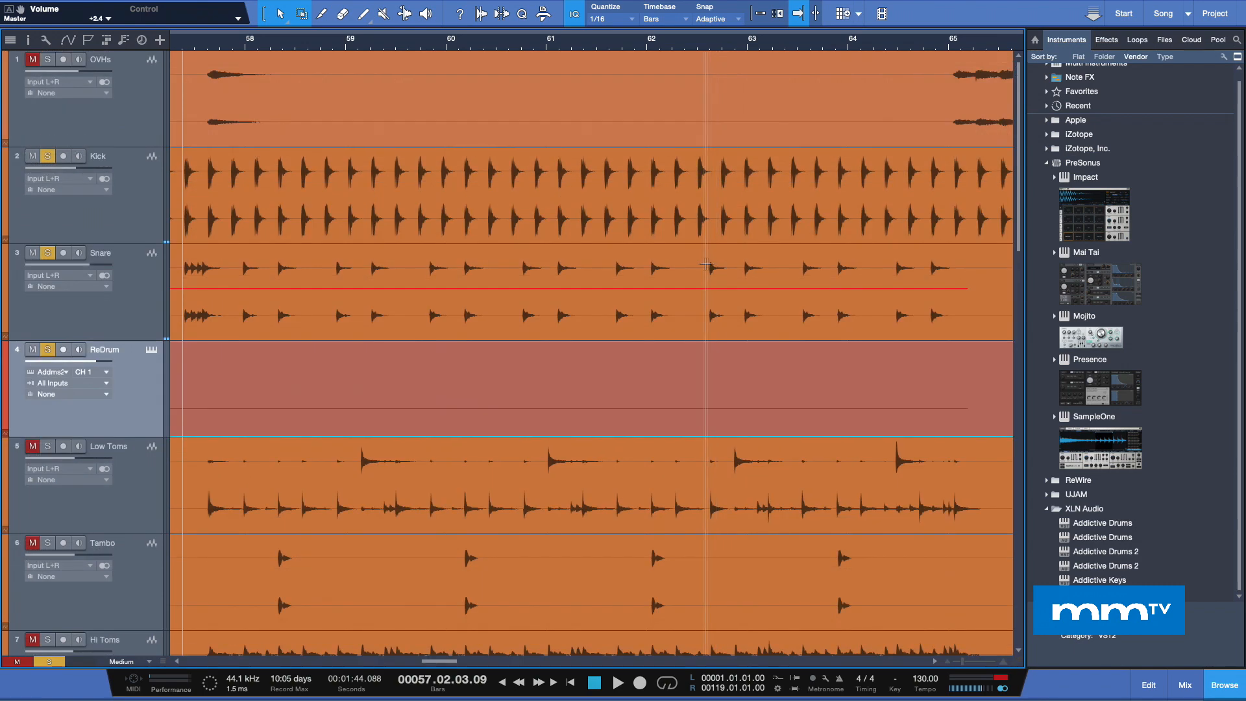
click(438, 309)
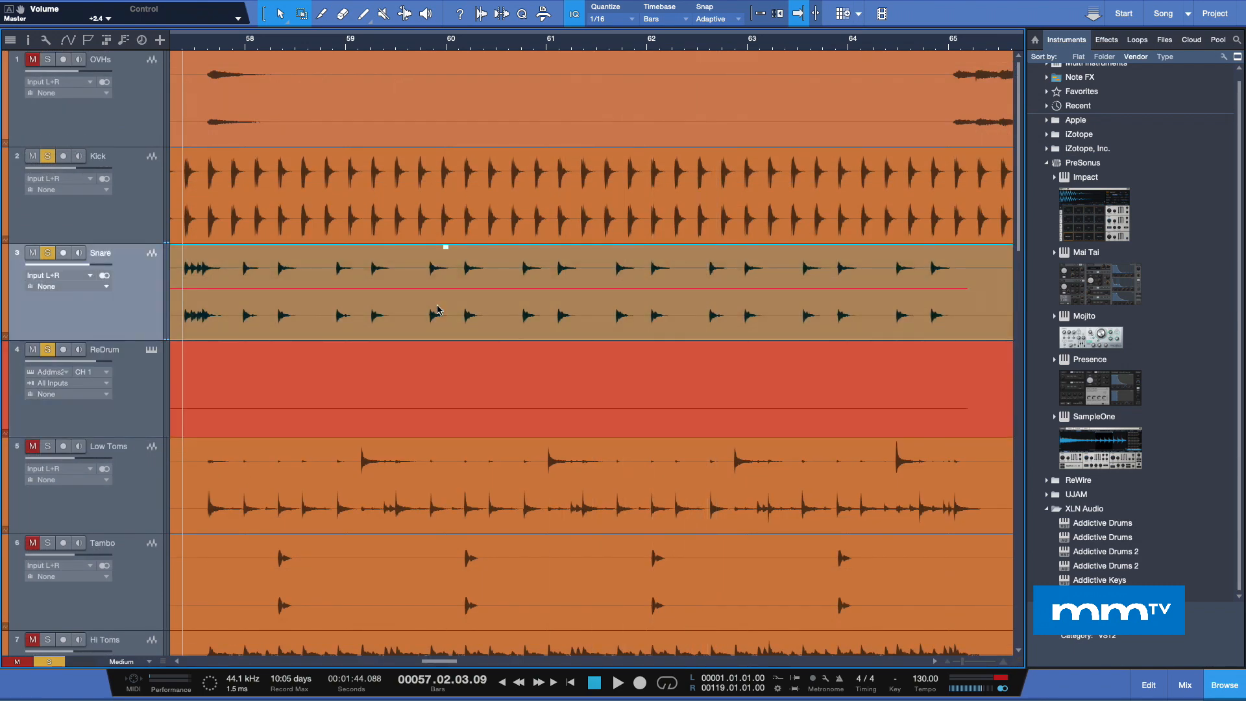
double_click(437, 309)
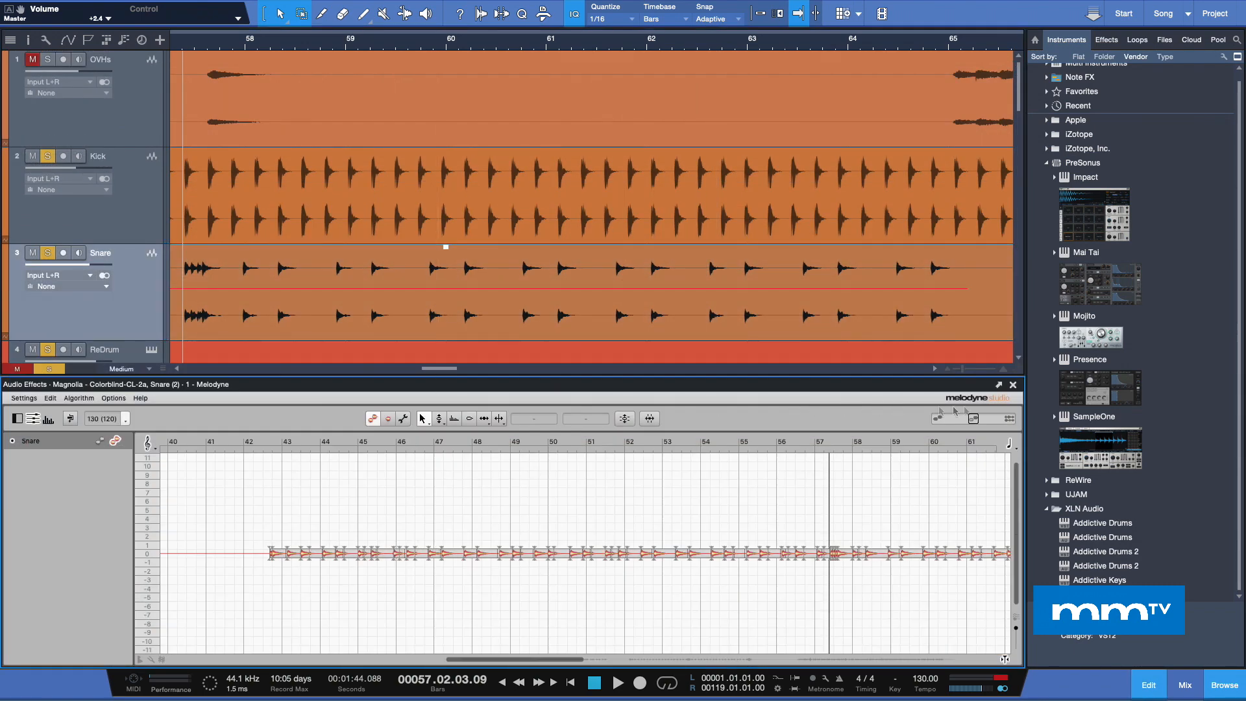
click(1013, 385)
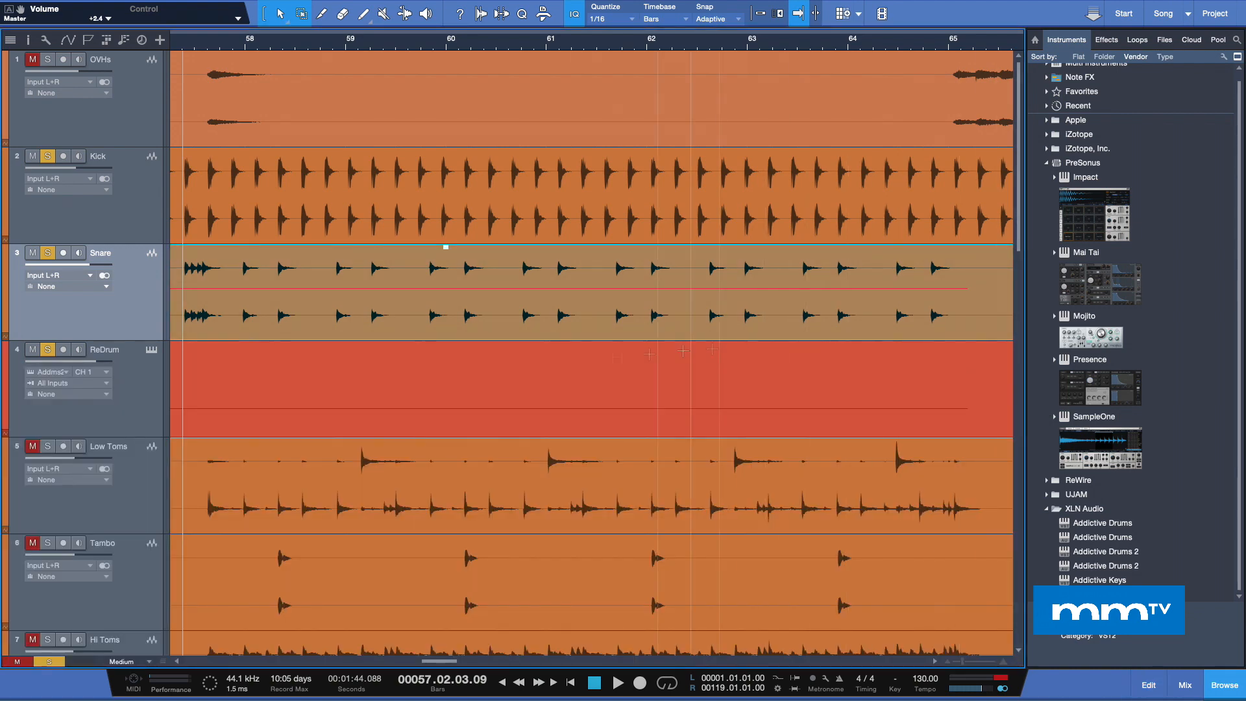
Select the ReDrum track, review the snare loaded in its Addictive Drums 2 instrument, and close the instrument window
click(148, 382)
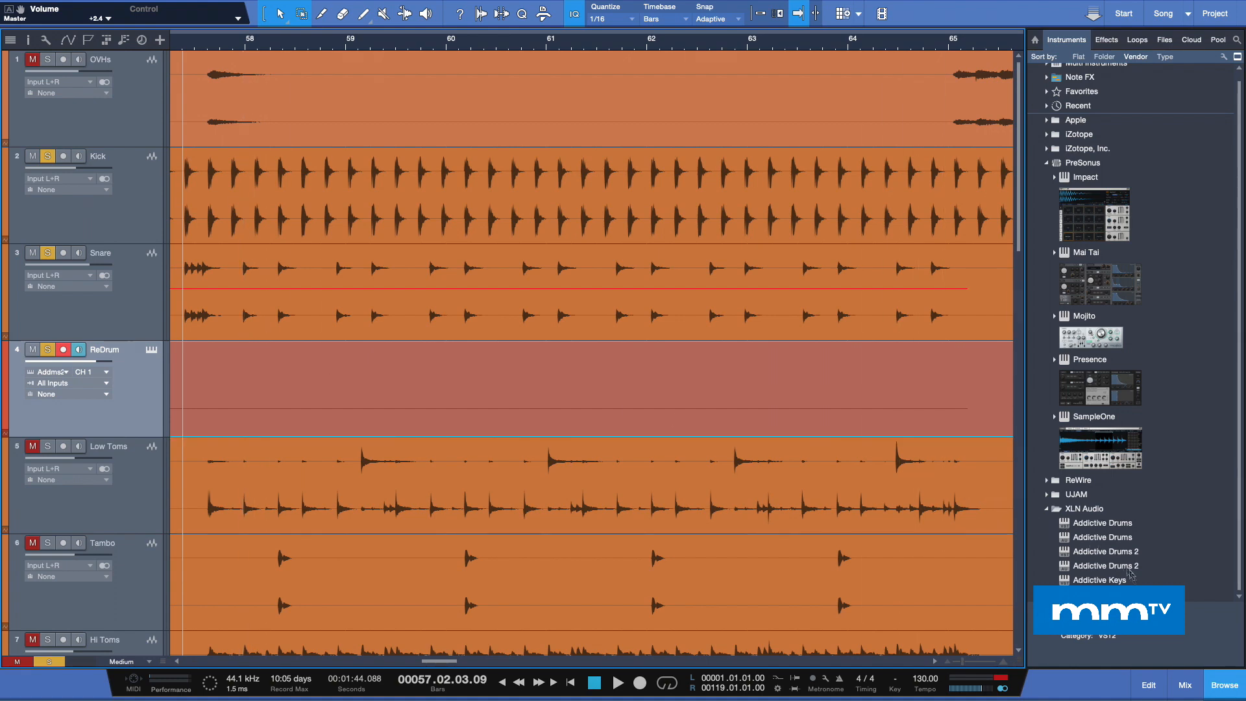
drag(993, 540, 161, 398)
click(152, 351)
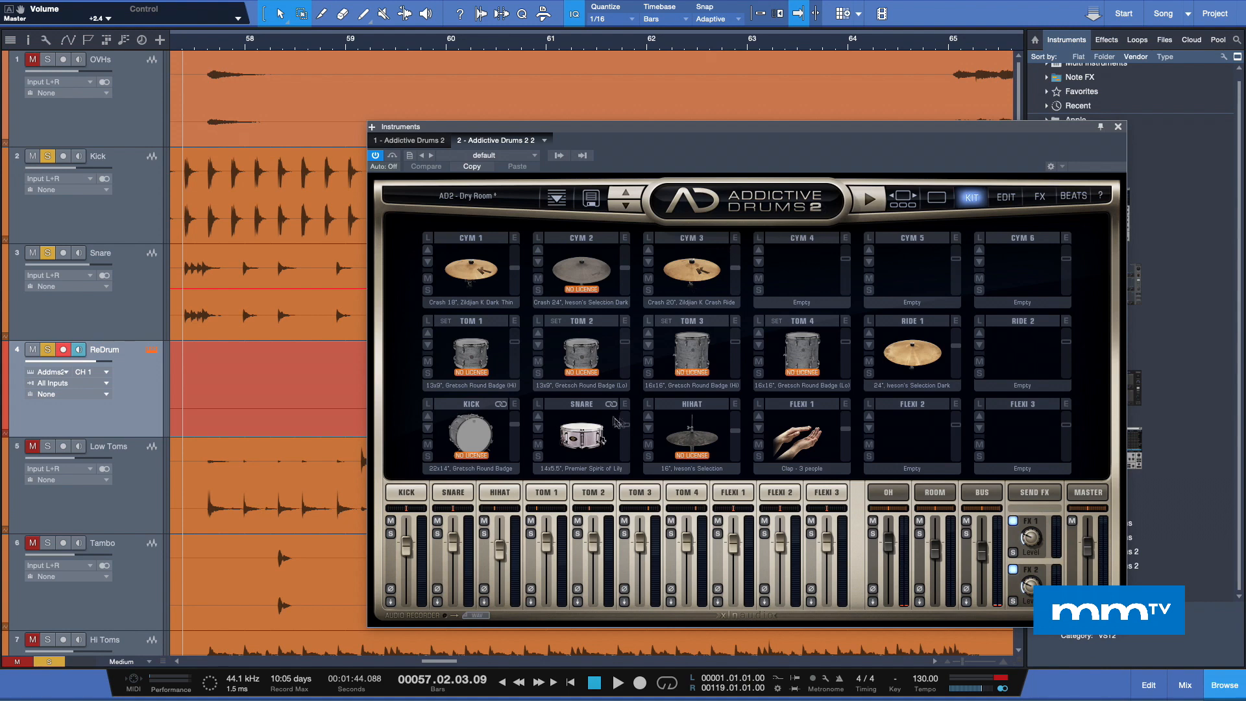
click(1119, 127)
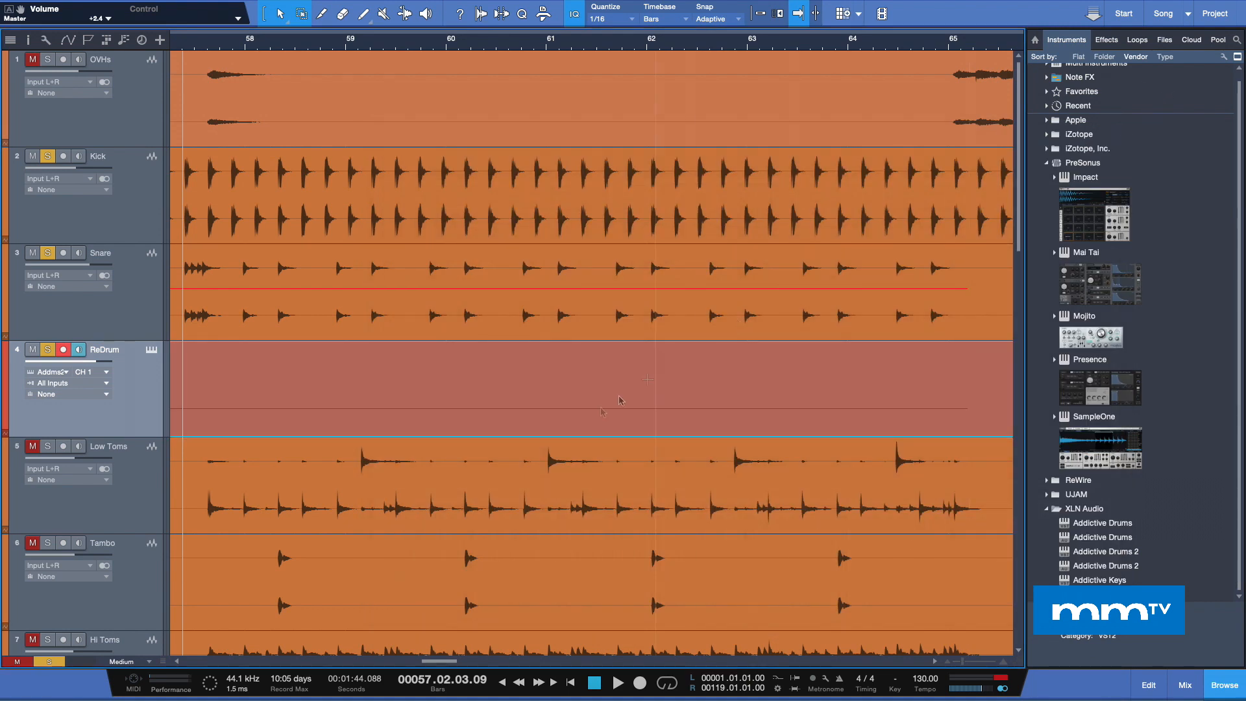
Open the ReDrum part in the note editor and look through the GM Drums pitch names
double_click(410, 417)
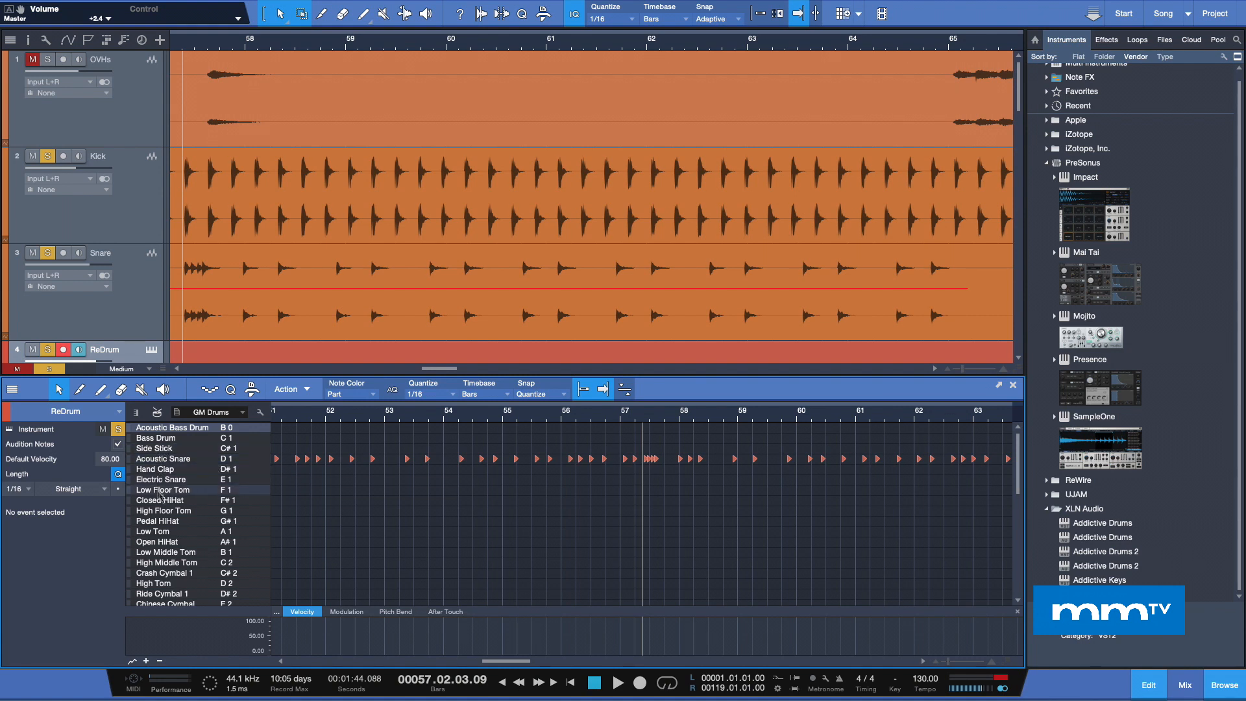
scroll(174, 547, down, 5)
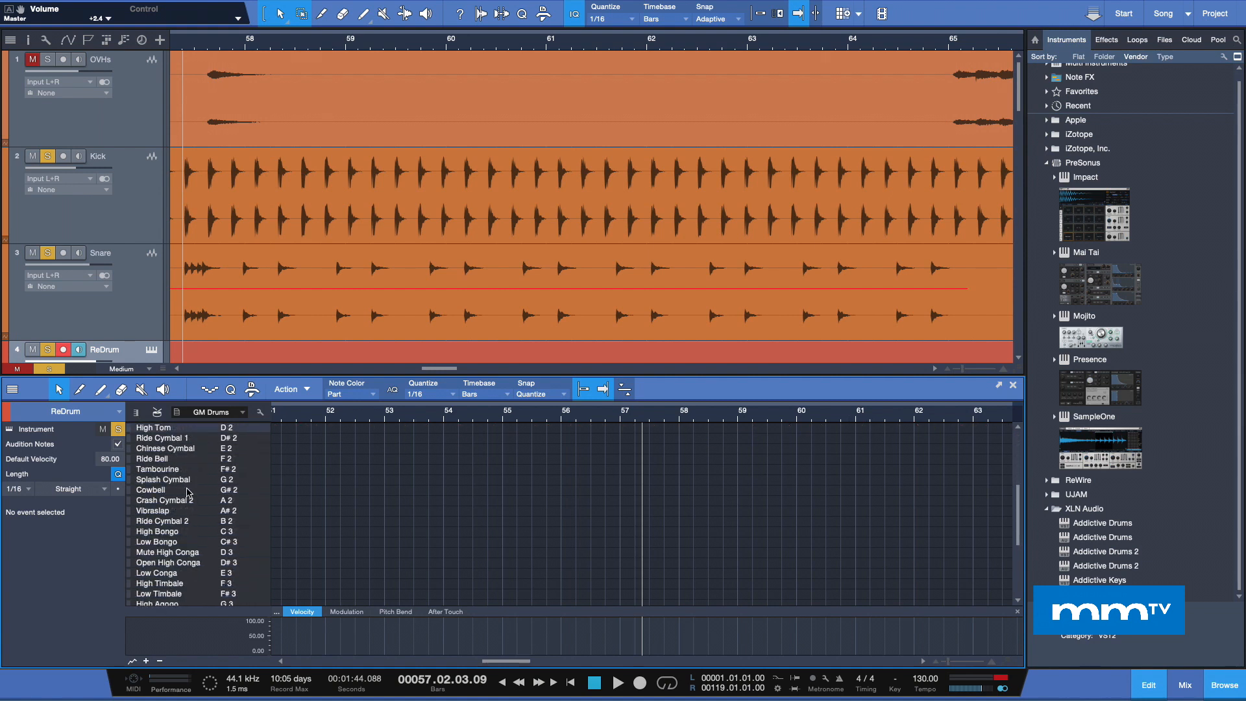
scroll(659, 305, down, 5)
scroll(632, 283, up, 3)
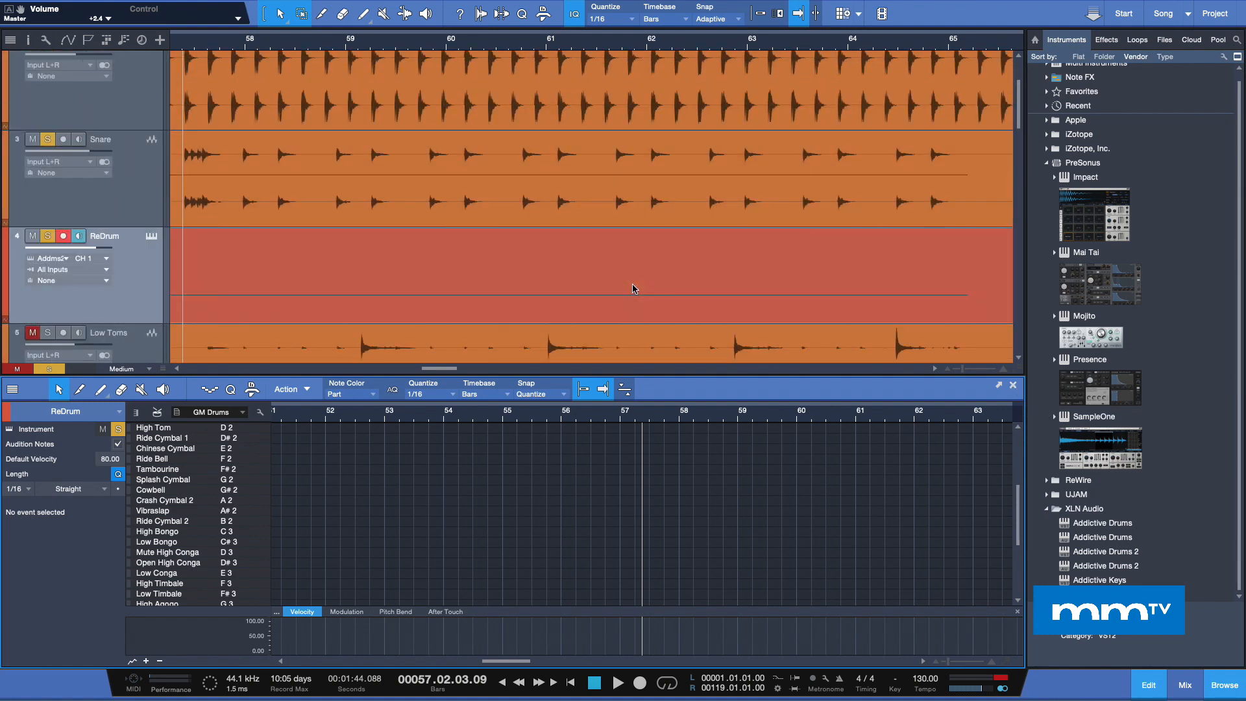